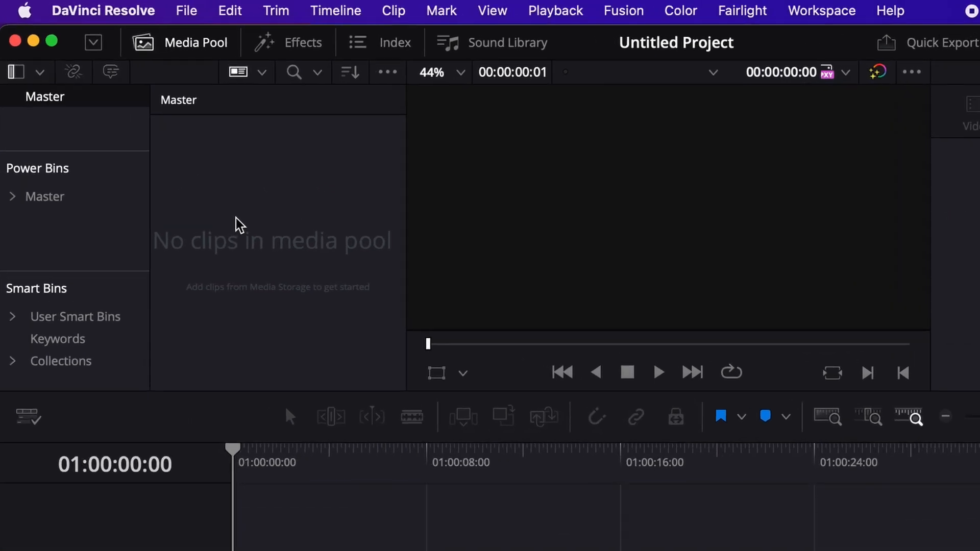
Step: Import the Met Gala article screenshot into the media pool and place it at the start of the timeline
click(306, 397)
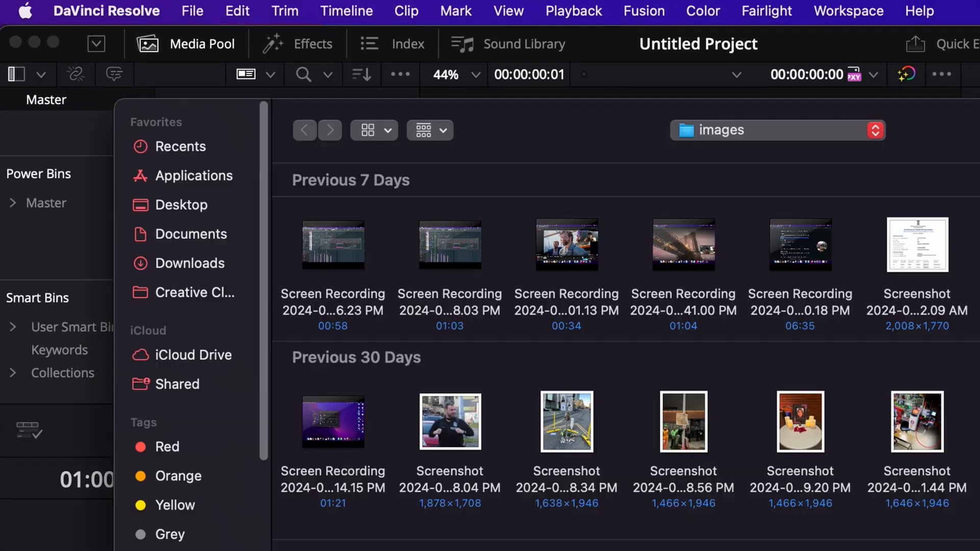
drag(164, 113, 185, 428)
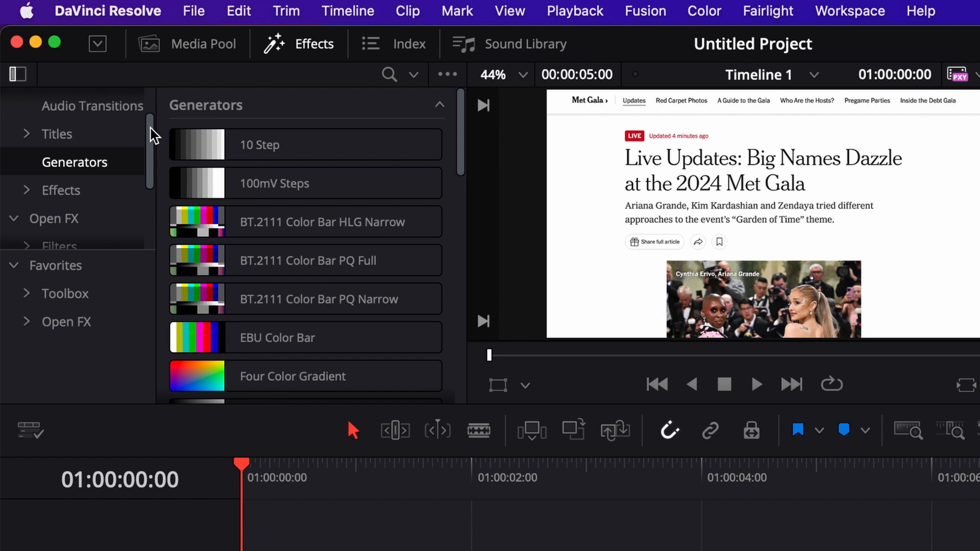
Step: Add a Solid Color generator on the track above the screenshot clip and set its color to yellow
drag(461, 153, 466, 225)
drag(342, 212, 269, 550)
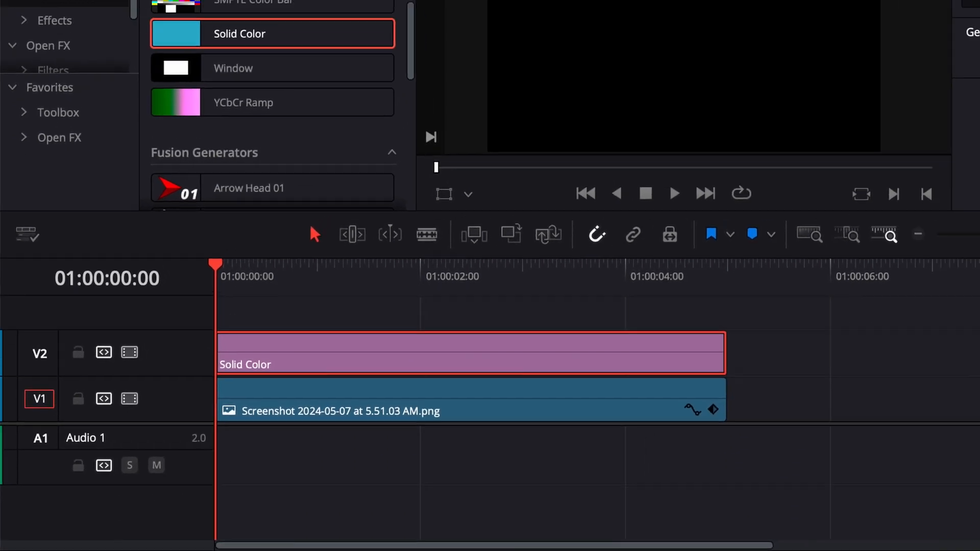
click(882, 156)
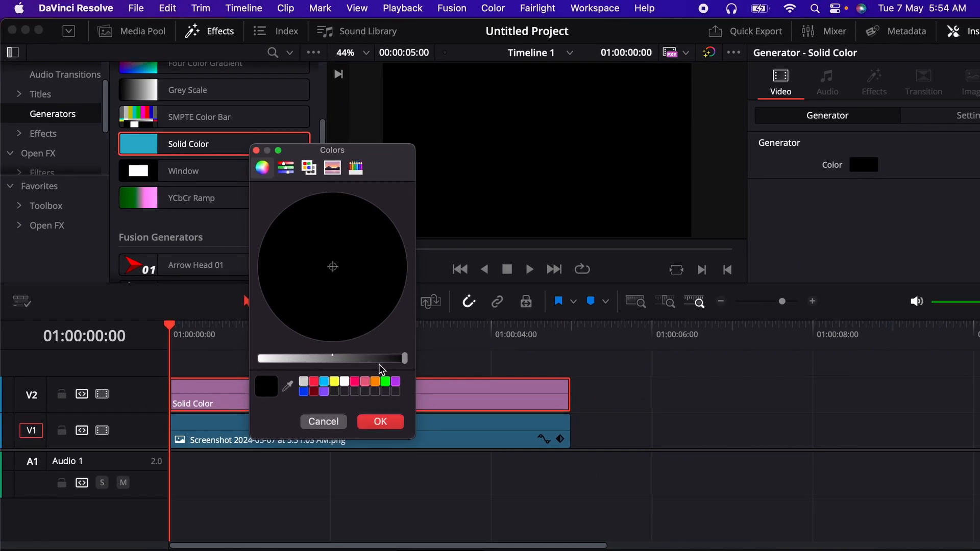
click(336, 383)
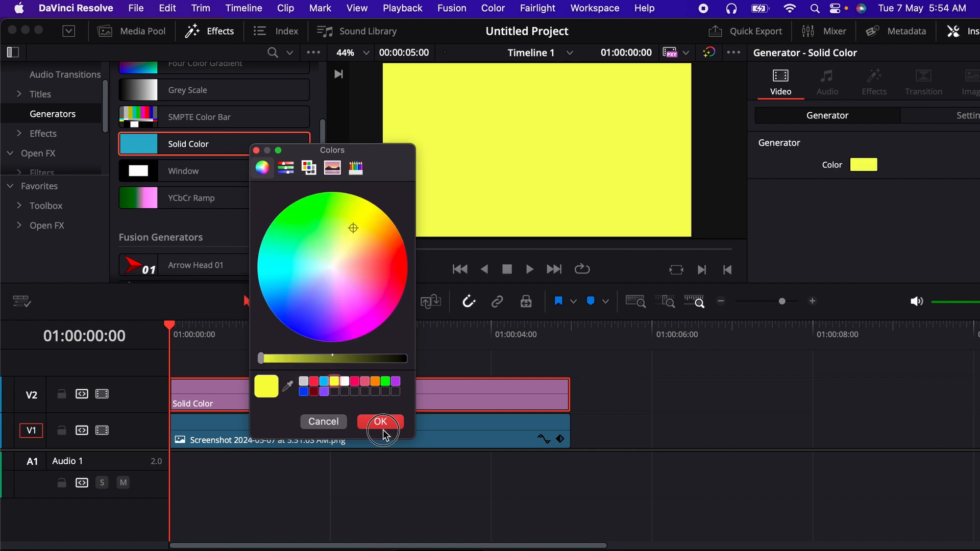
click(381, 422)
Step: Lower the Solid Color clip's opacity to about 53.44 so that the article shows through
click(933, 118)
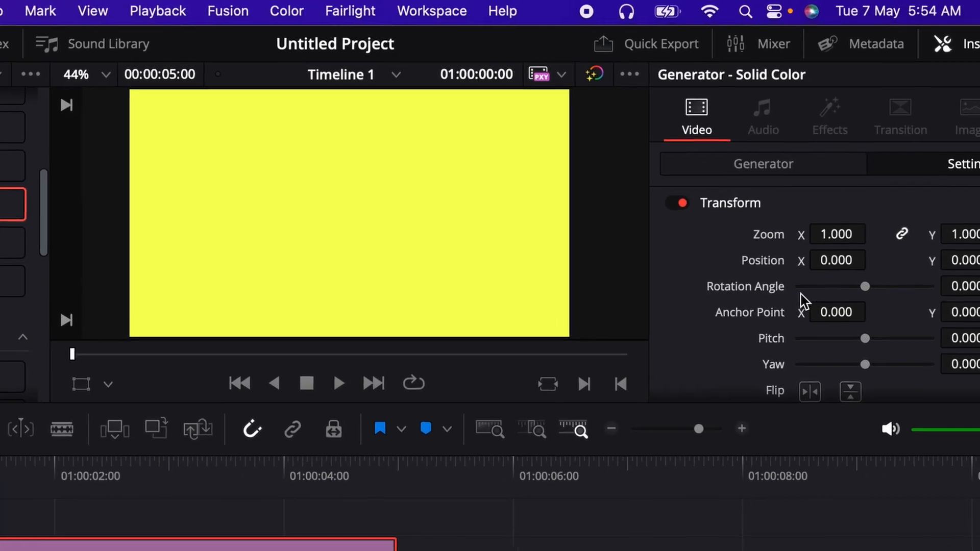
scroll(852, 212, down, 10)
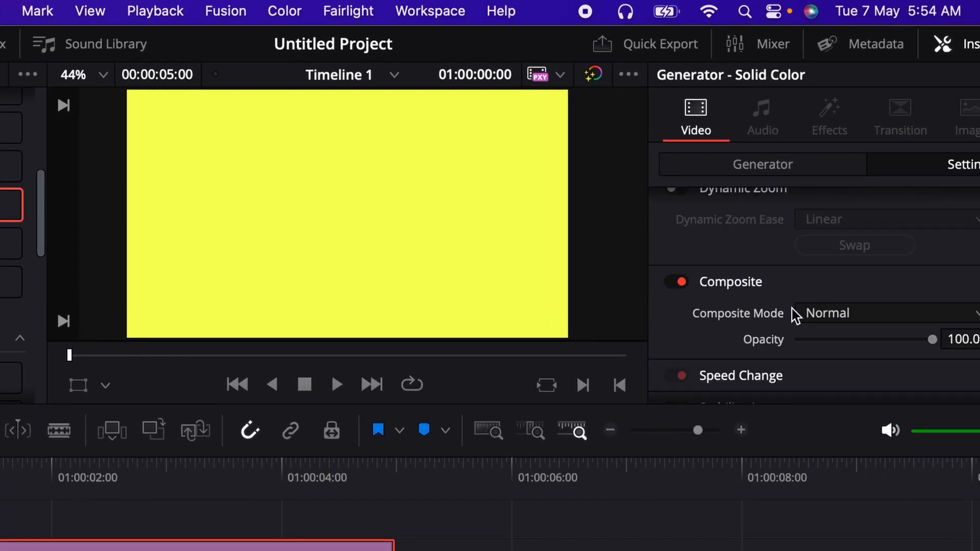
drag(939, 319, 872, 325)
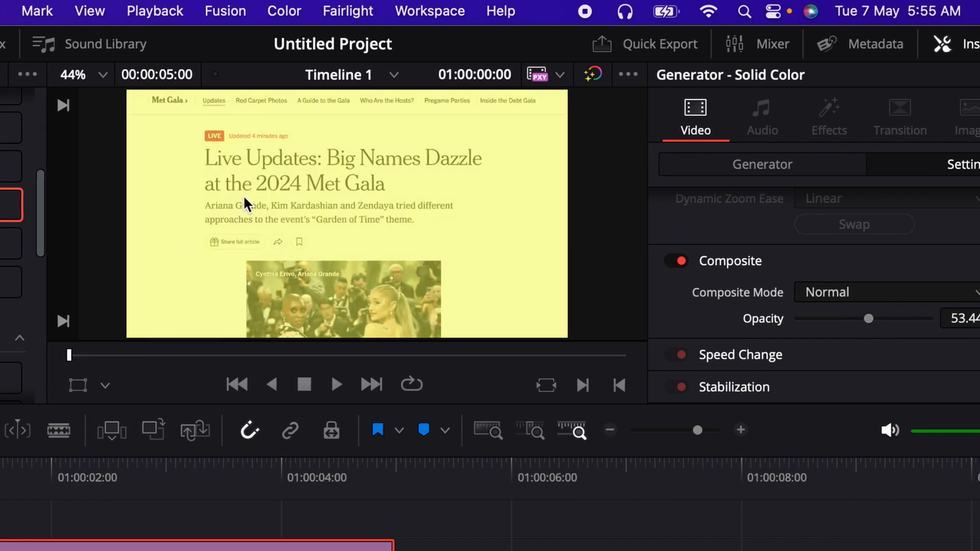
Step: Unlink the zoom axes, then resize and position the yellow solid so it covers only the words "Met Gala" in the headline
click(77, 389)
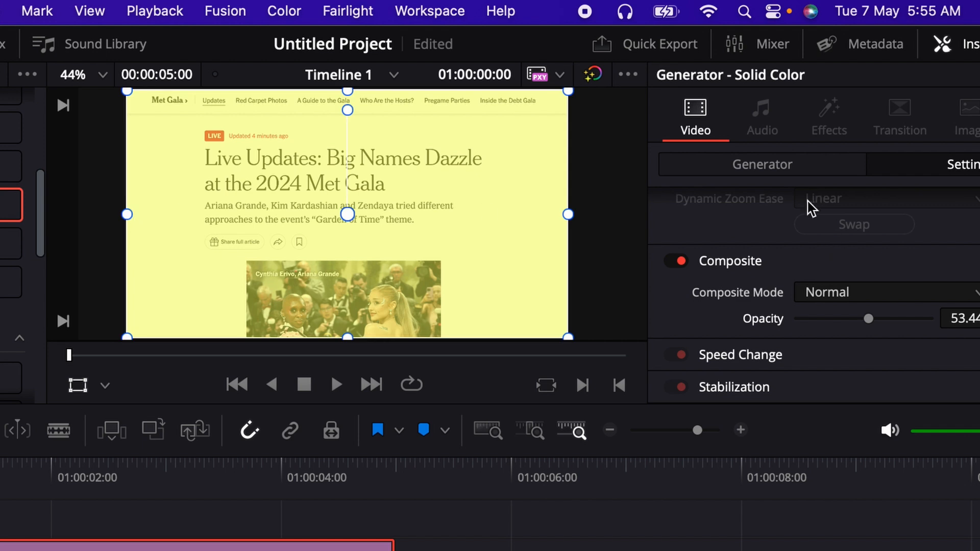
scroll(817, 214, up, 10)
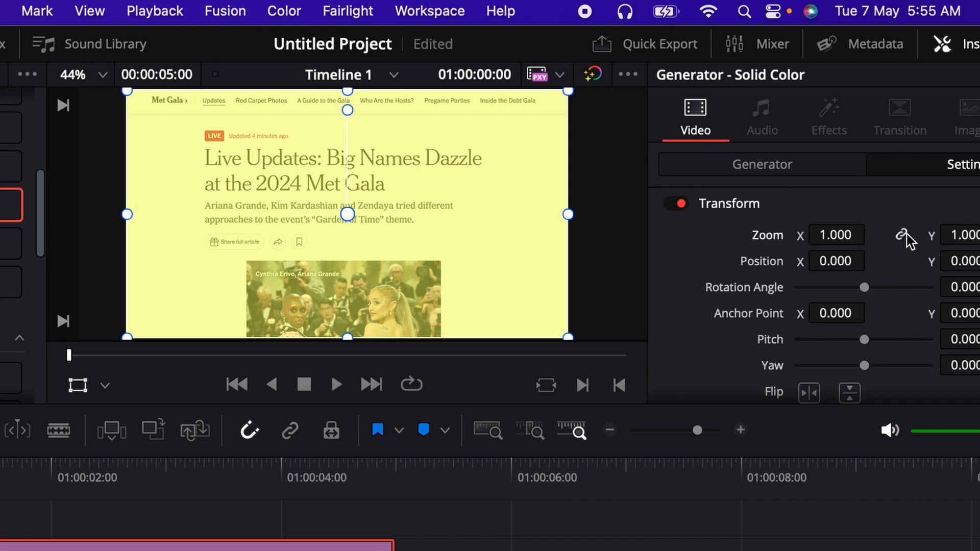
drag(127, 215, 203, 215)
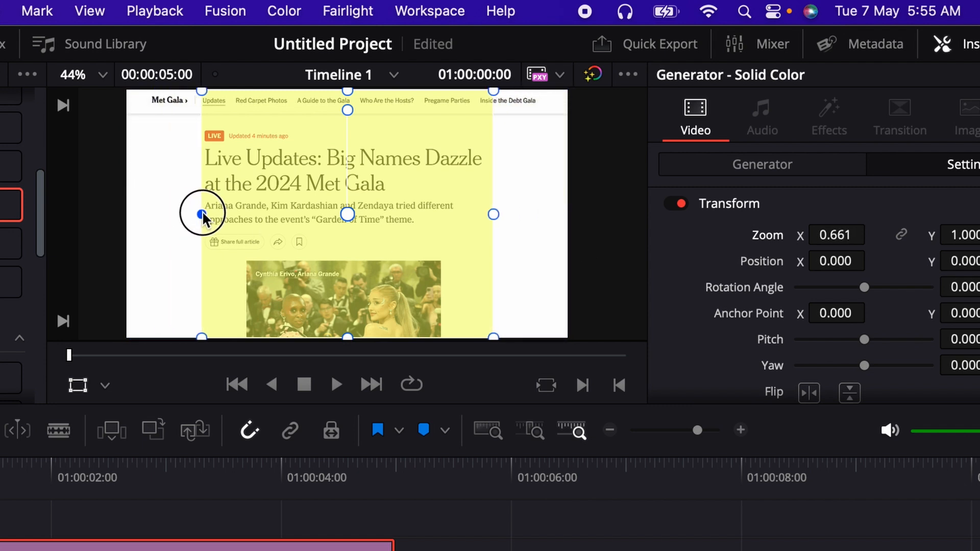
drag(960, 261, 979, 261)
drag(204, 190, 303, 191)
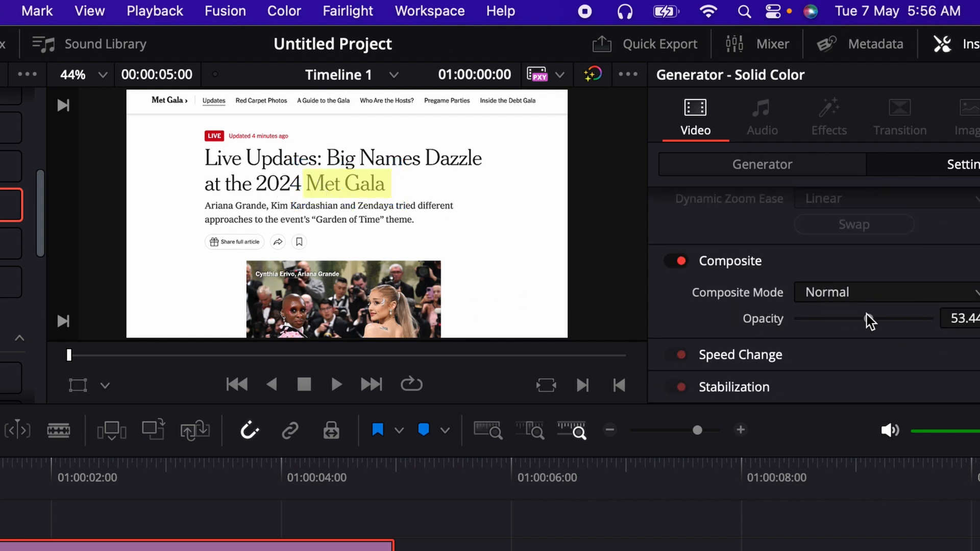
Step: Set the Solid Color clip's opacity to 100 and its composite mode to Darken
drag(870, 320, 934, 317)
click(856, 297)
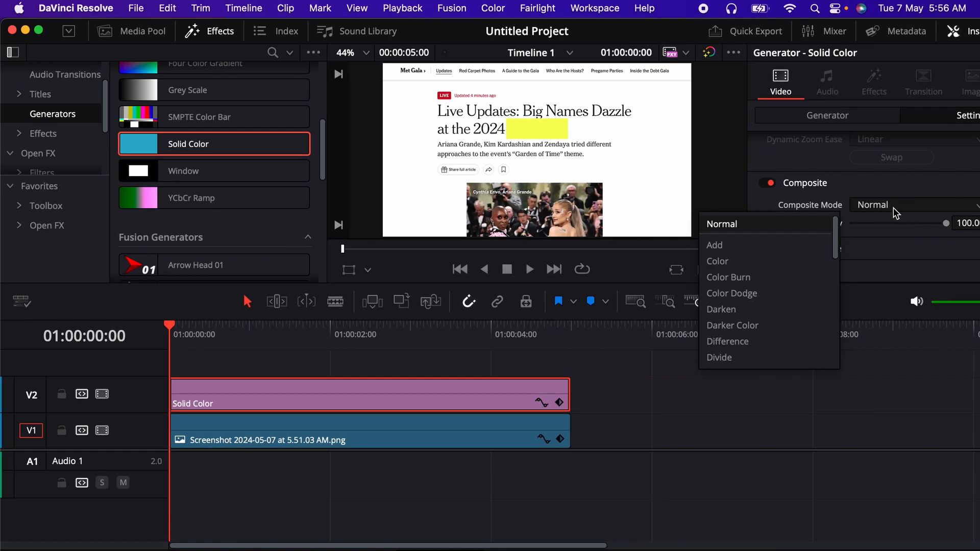
click(755, 315)
Step: Apply the Slide video transition to the start of the Solid Color clip and play the result
scroll(862, 199, up, 5)
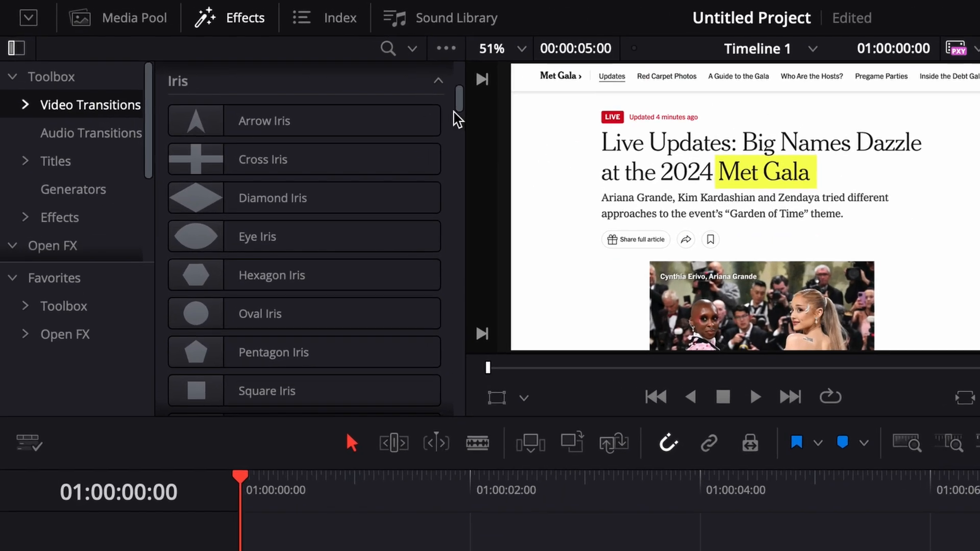
drag(323, 71, 323, 70)
drag(462, 102, 452, 139)
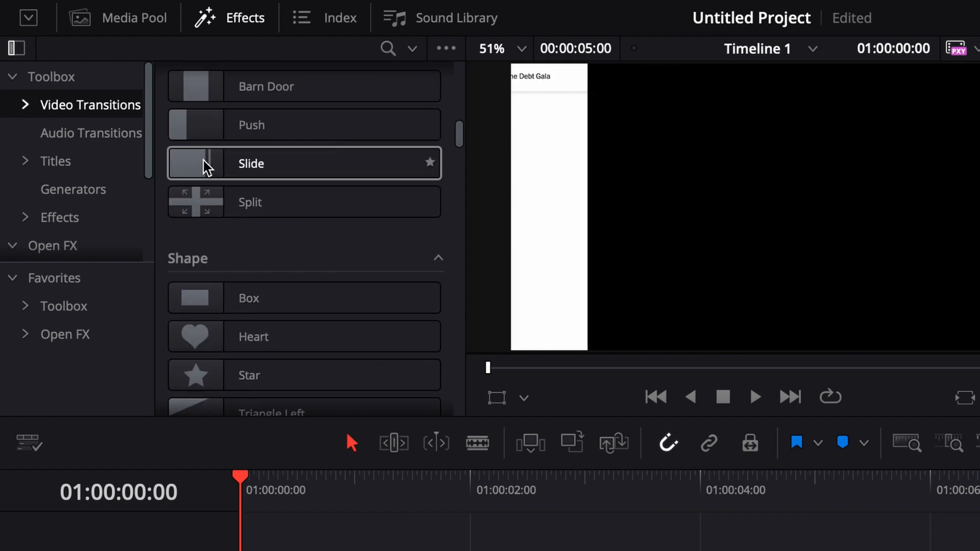
drag(263, 173, 260, 550)
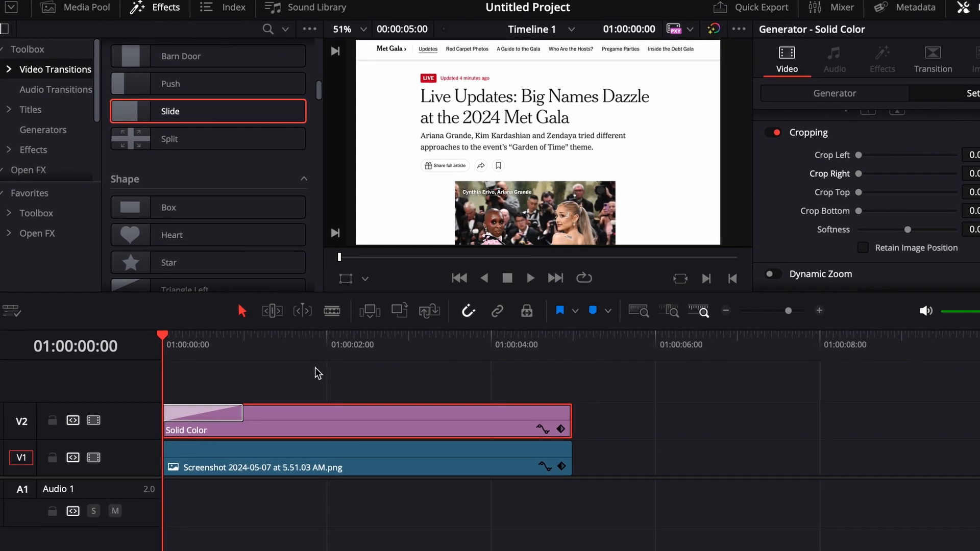
key(space)
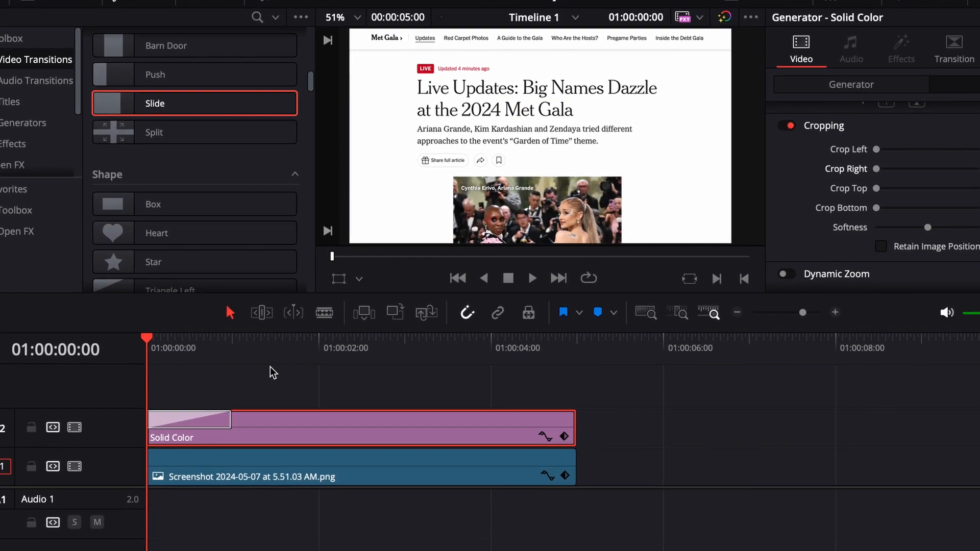
key(space)
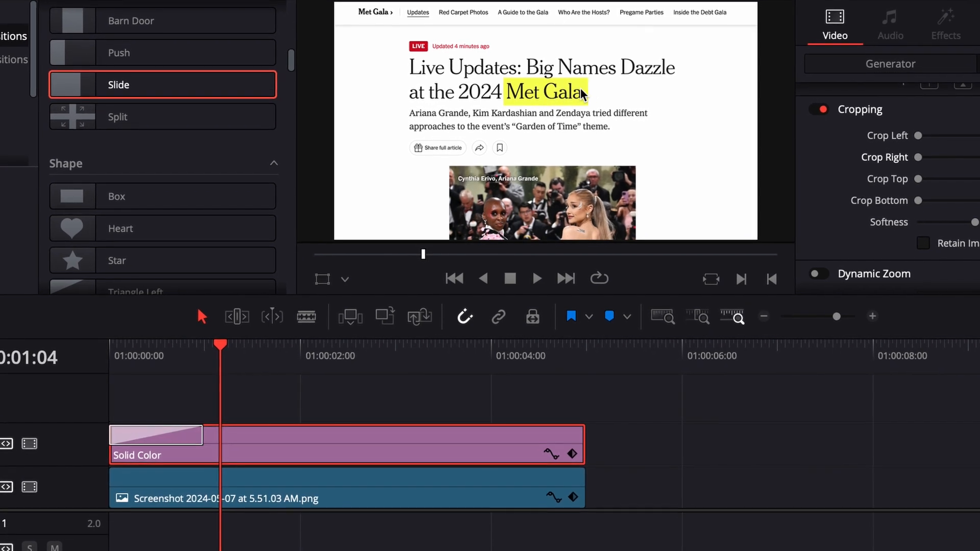
Step: Set the Slide transition's direction to Out and play the highlight animation from the start of the timeline
click(157, 436)
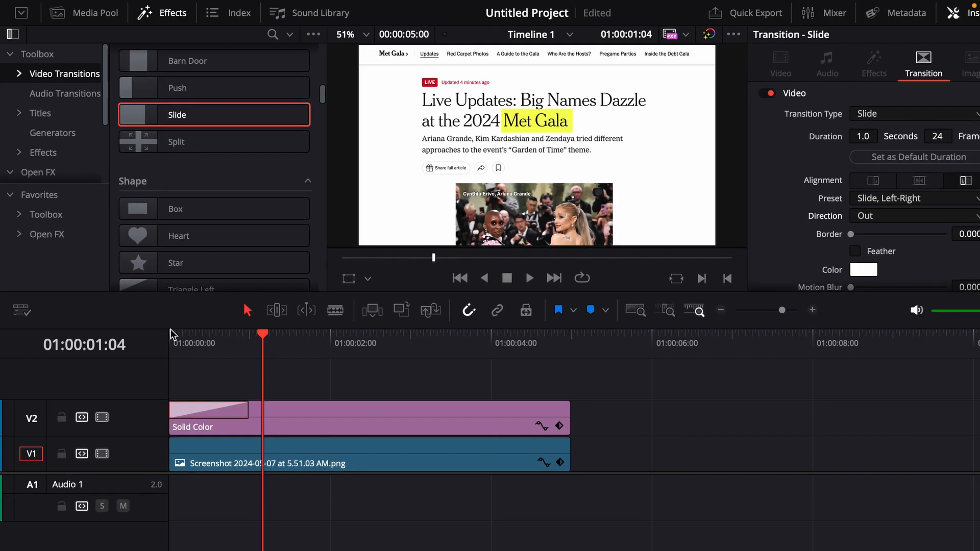
key(Home)
key(space)
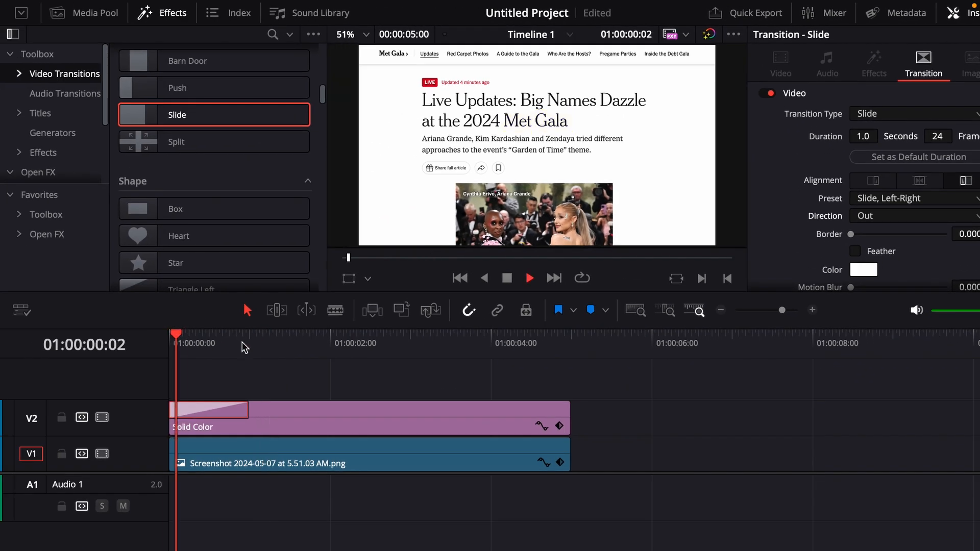
key(space)
click(169, 348)
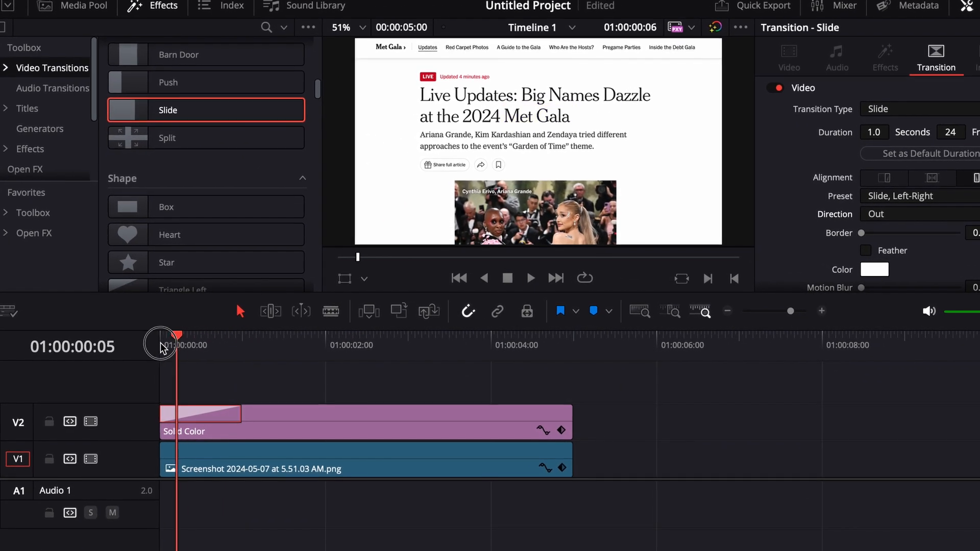
key(Home)
key(space)
key(space)
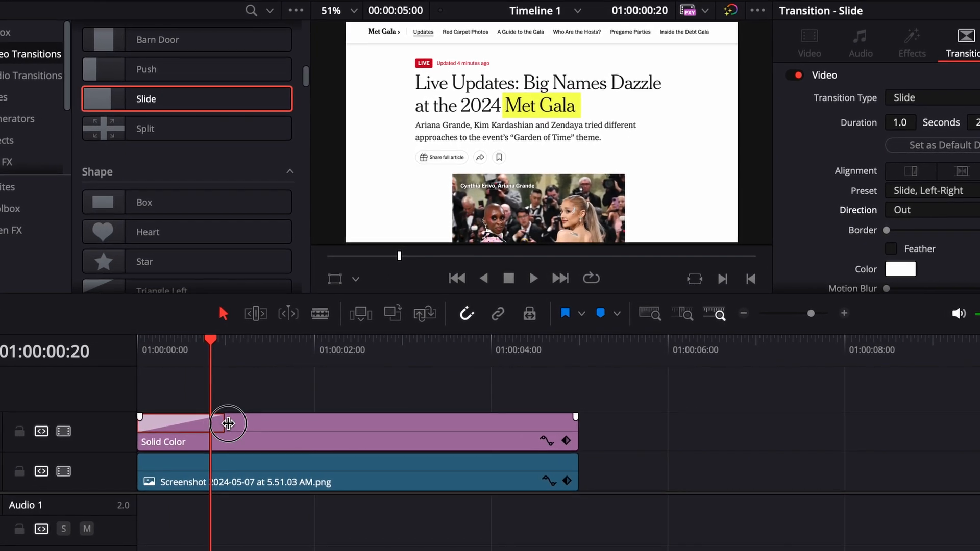
Step: Lengthen the Slide transition on the timeline to preview a slower reveal, and settle its duration at 1.5 seconds
drag(228, 424, 358, 424)
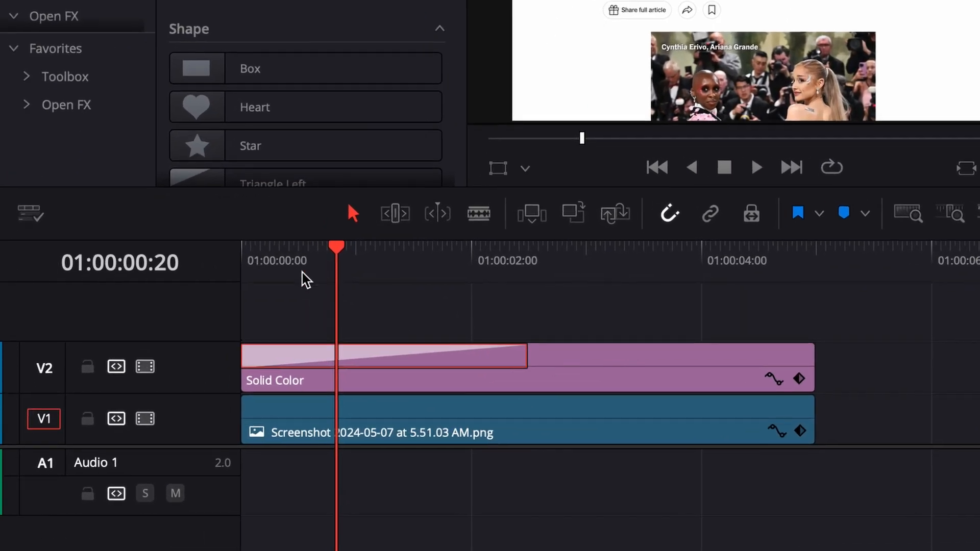
click(245, 256)
key(space)
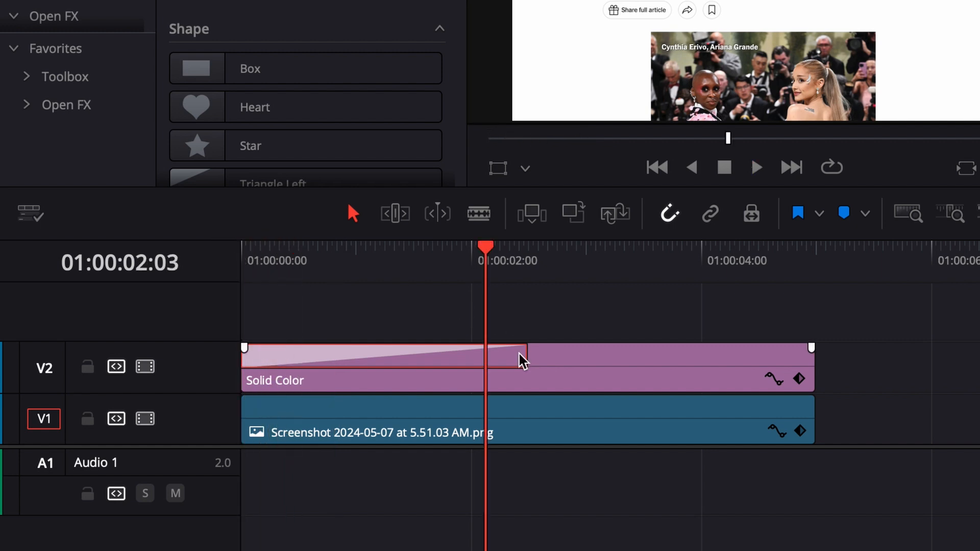
drag(525, 354, 412, 365)
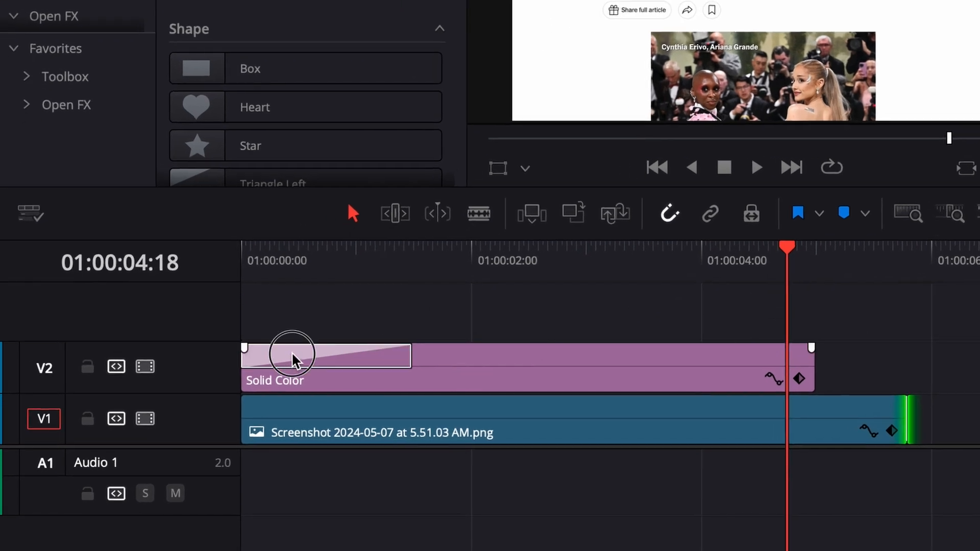
Step: Copy the Slide transition to the end of the Solid Color clip and set the copy's direction to In
click(324, 360)
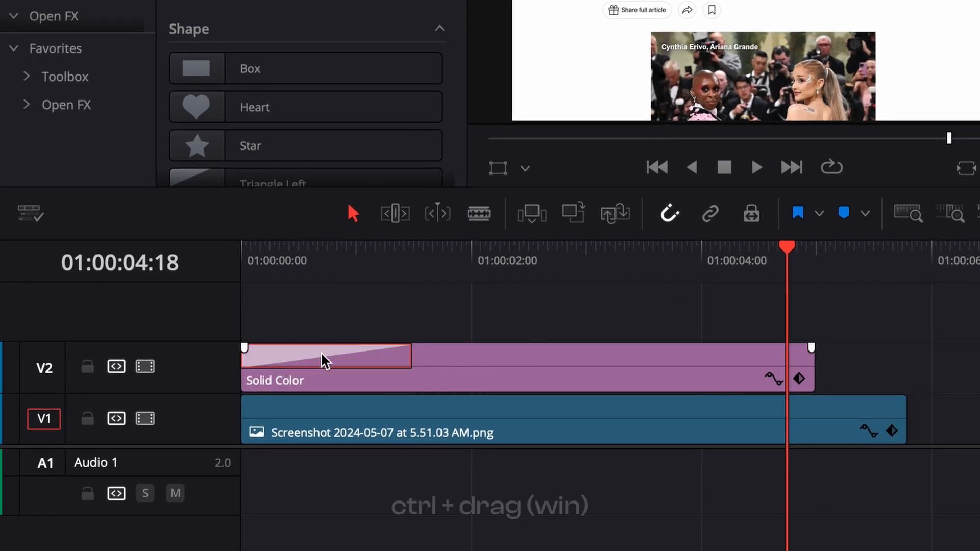
drag(325, 360, 785, 355)
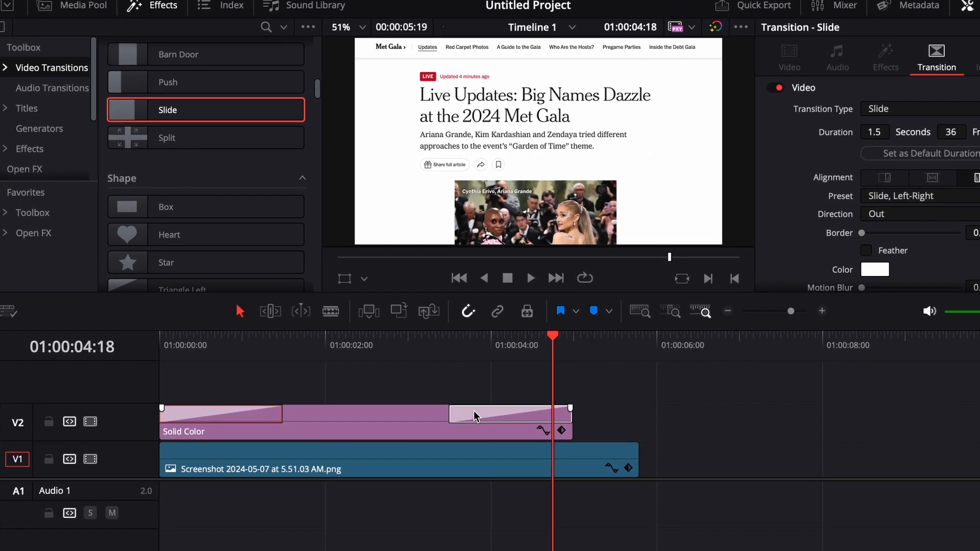
click(487, 419)
click(224, 422)
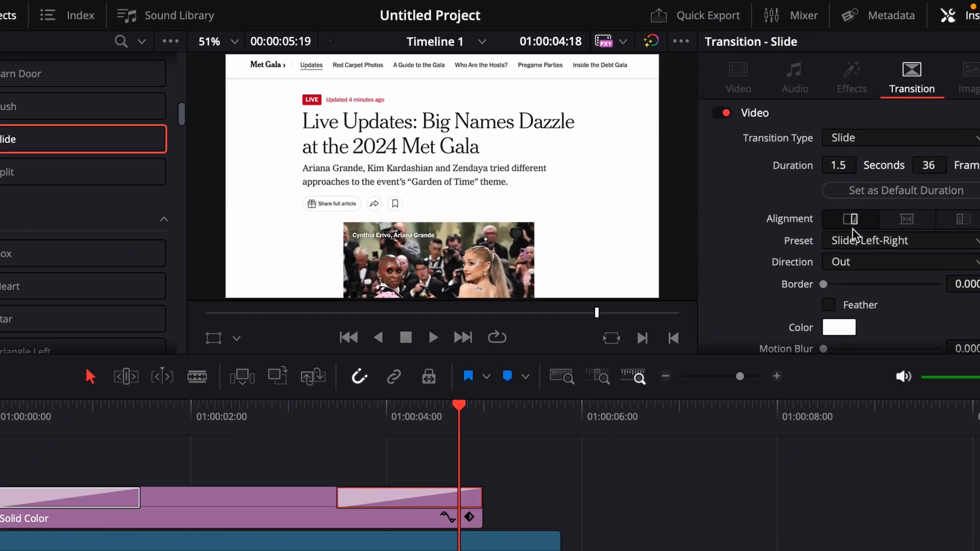
click(910, 216)
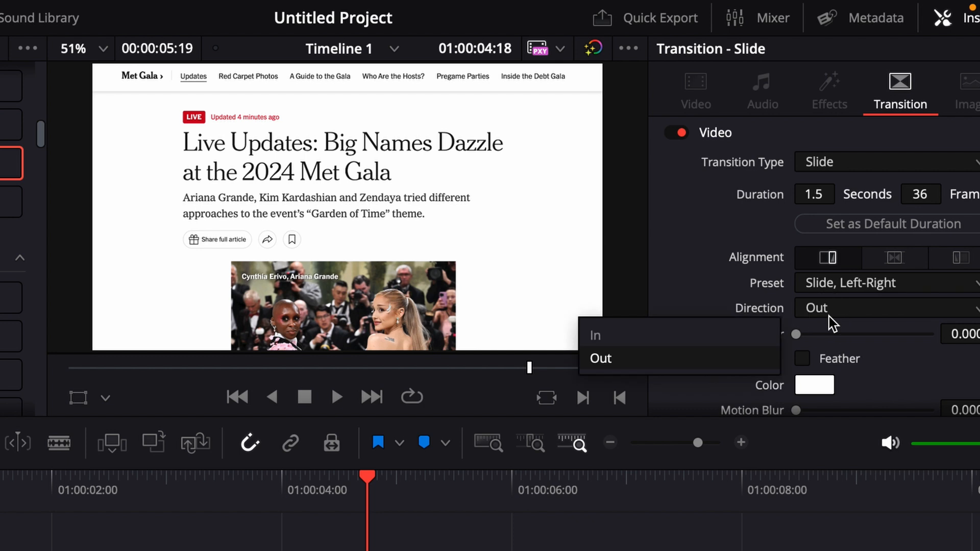
click(763, 336)
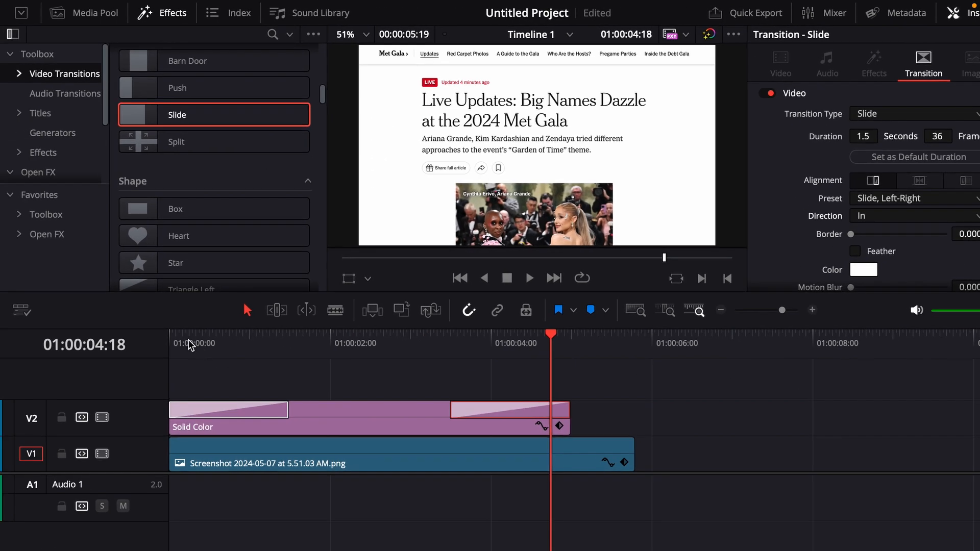
Step: Trim the end of the Solid Color clip back to about 01:00:03:18 and play through both transitions
click(174, 341)
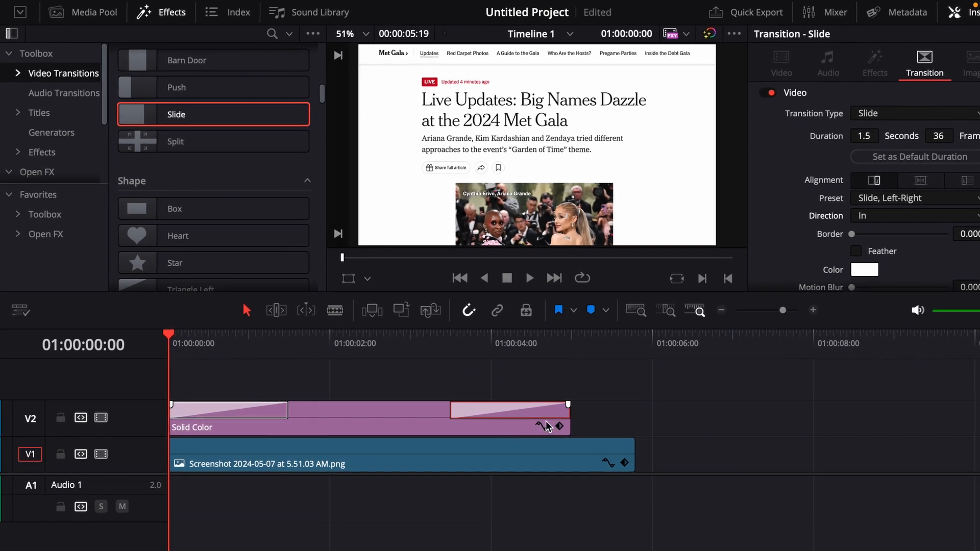
drag(569, 426, 462, 429)
key(space)
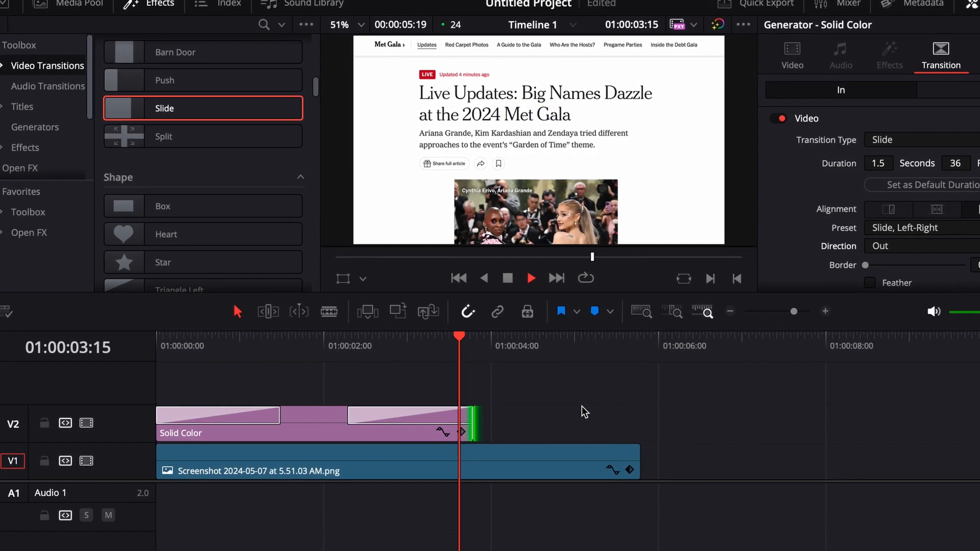
key(space)
click(430, 348)
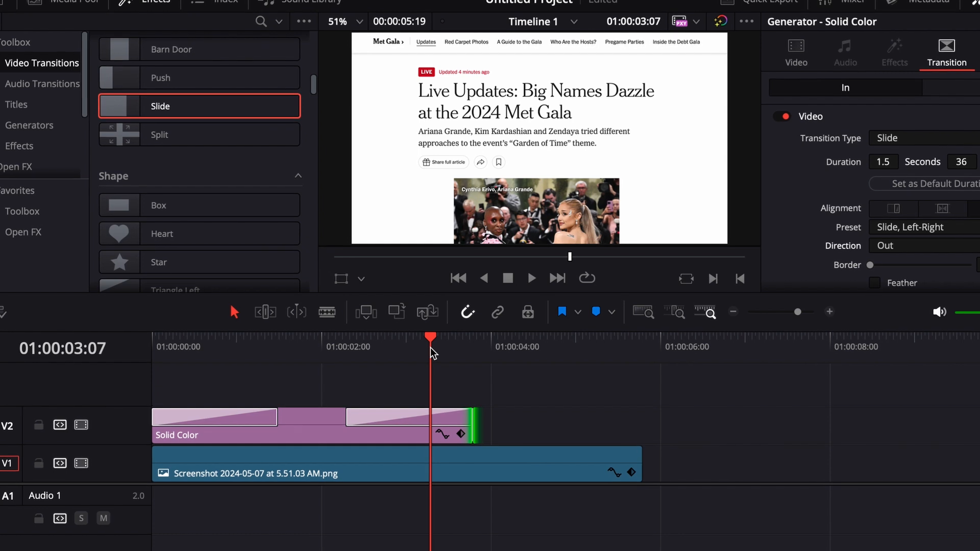
Step: Duplicate the Solid Color clip with its transitions onto a new track above, starting partway through the original
click(313, 426)
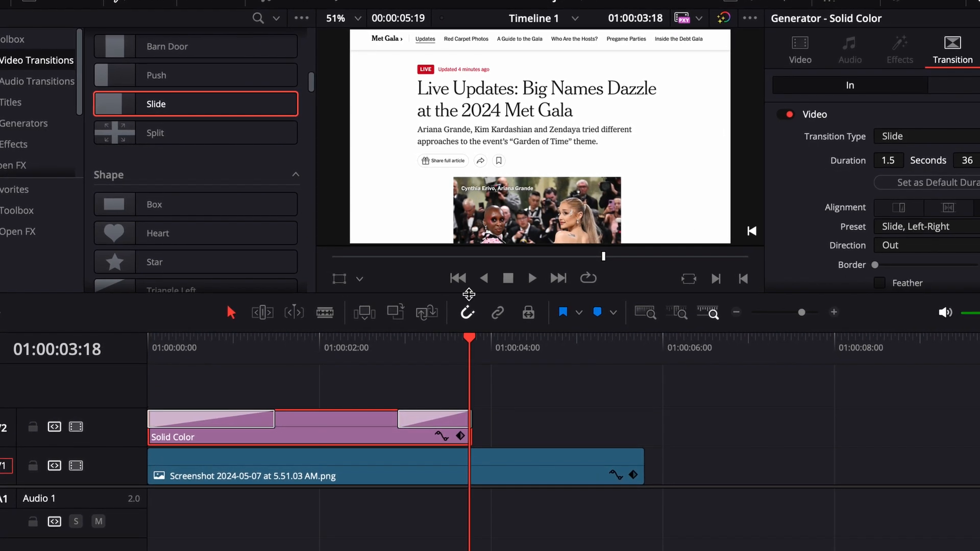
click(302, 437)
drag(299, 438, 299, 396)
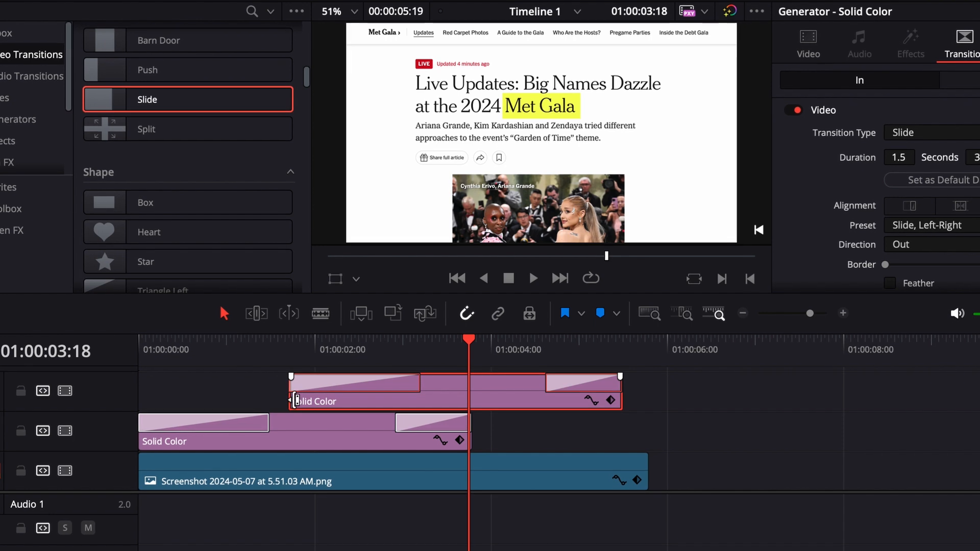
Step: Trim and shift the duplicate Solid Color clip to start at about 01:00:02:00, fitting it over "Garden of Time" with zoom X 0.160, Y 0.050, position Y -24
drag(299, 398, 379, 402)
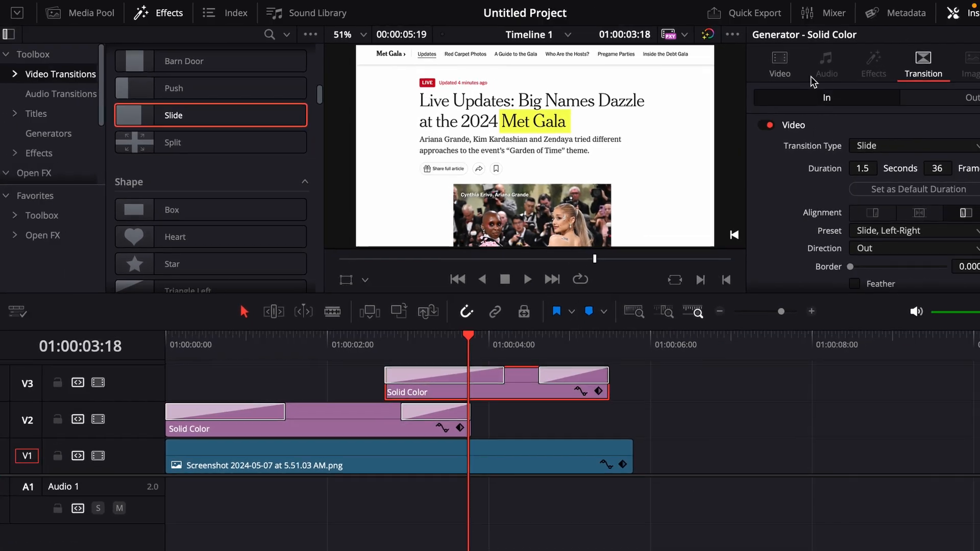
click(830, 59)
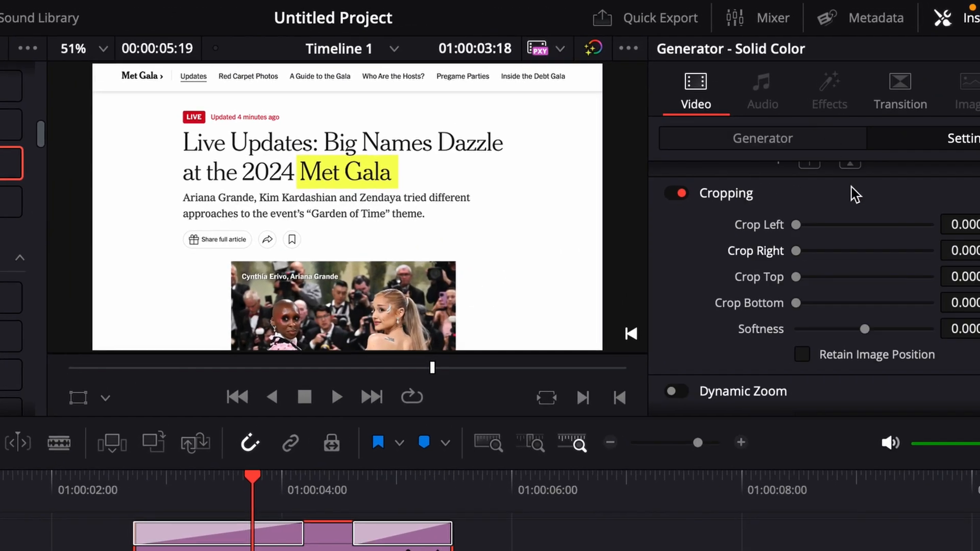
scroll(850, 231, up, 4)
drag(178, 374, 13, 356)
drag(964, 209, 170, 375)
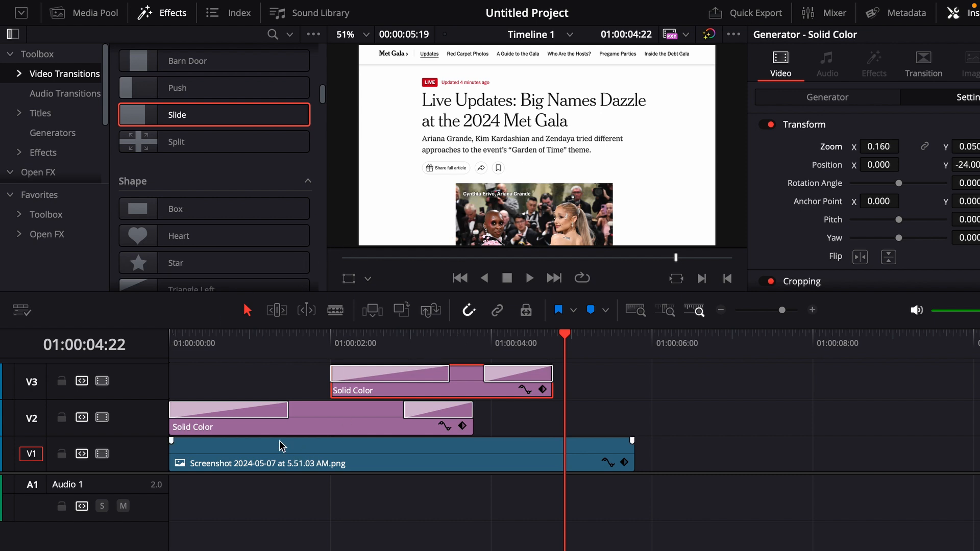
Step: Make room for more video tracks in the timeline and add an Adjustment Clip on a new track above the Solid Color clips
drag(157, 474, 152, 499)
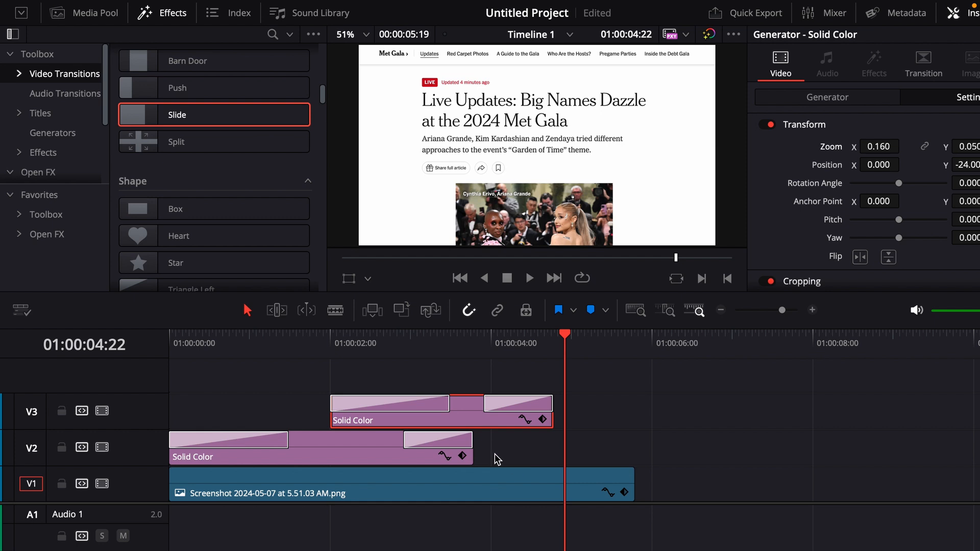
scroll(277, 443, down, 2)
scroll(278, 443, up, 2)
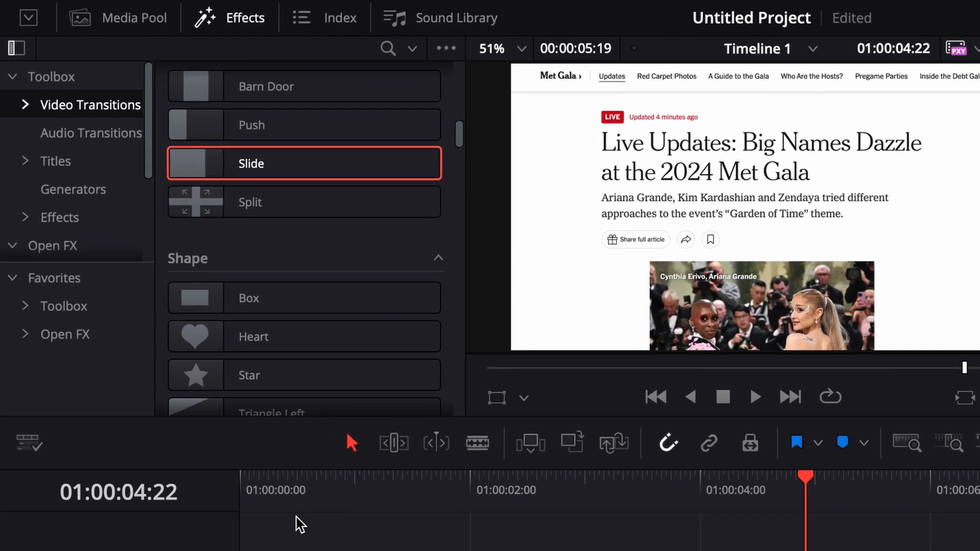
click(70, 218)
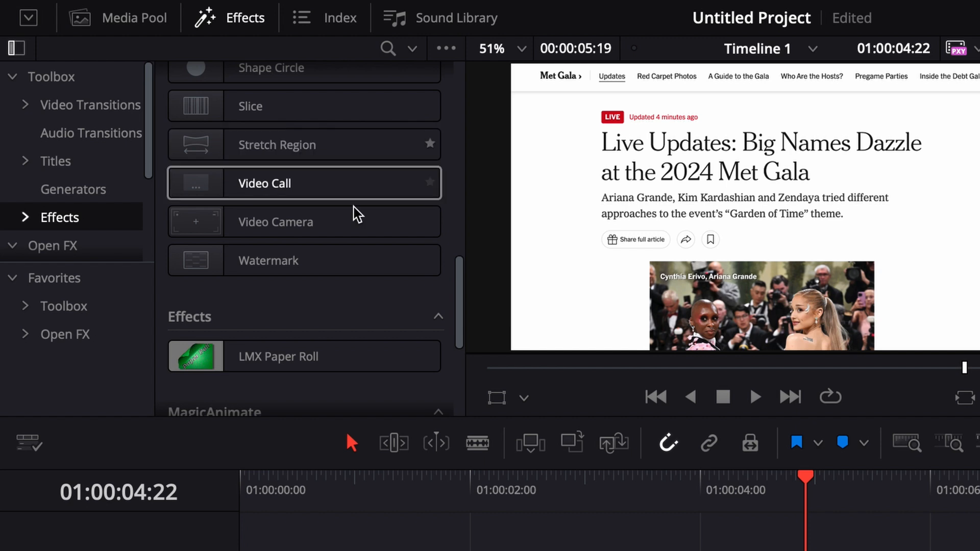
drag(459, 313, 451, 88)
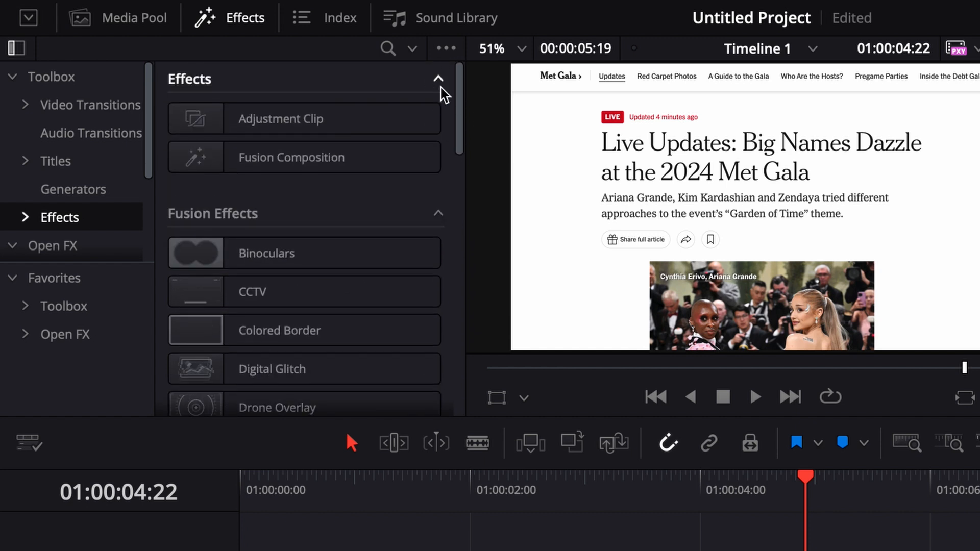
drag(372, 116, 783, 533)
Step: Move the Adjustment Clip to the start of the timeline and trim its end to match the screenshot clip
drag(603, 396, 233, 392)
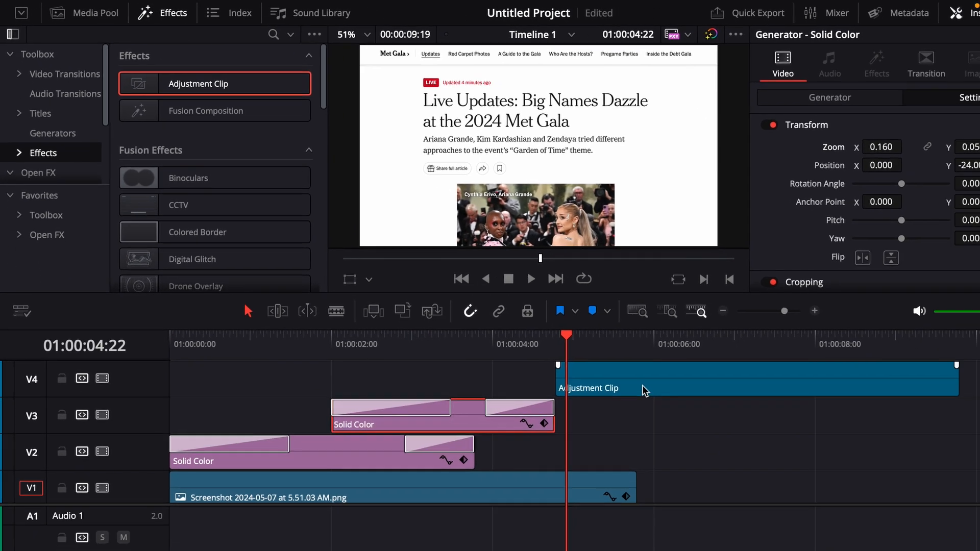
drag(572, 383, 634, 384)
click(466, 381)
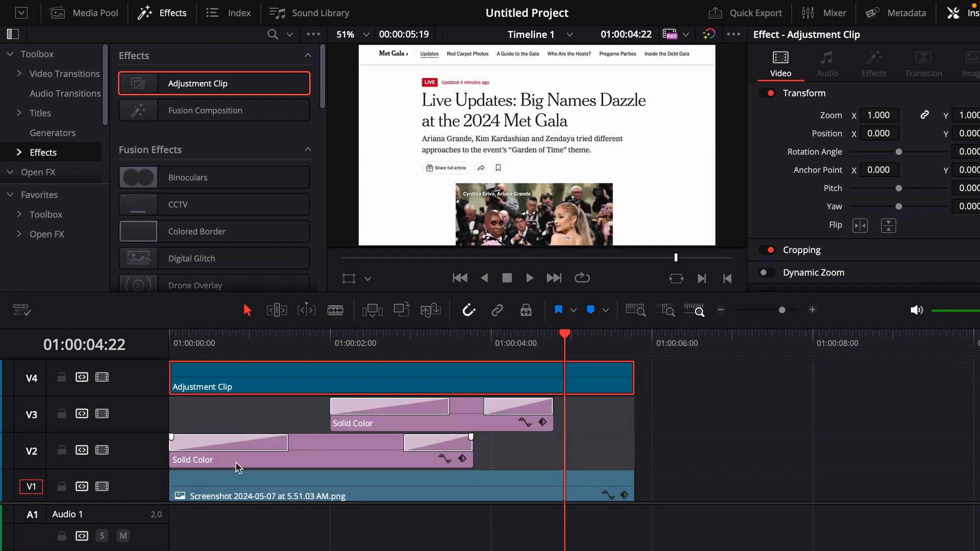
Step: Find the Prism Blur effect, apply it to the Adjustment Clip, and turn on the Open FX Overlay in the viewer
click(54, 174)
click(269, 35)
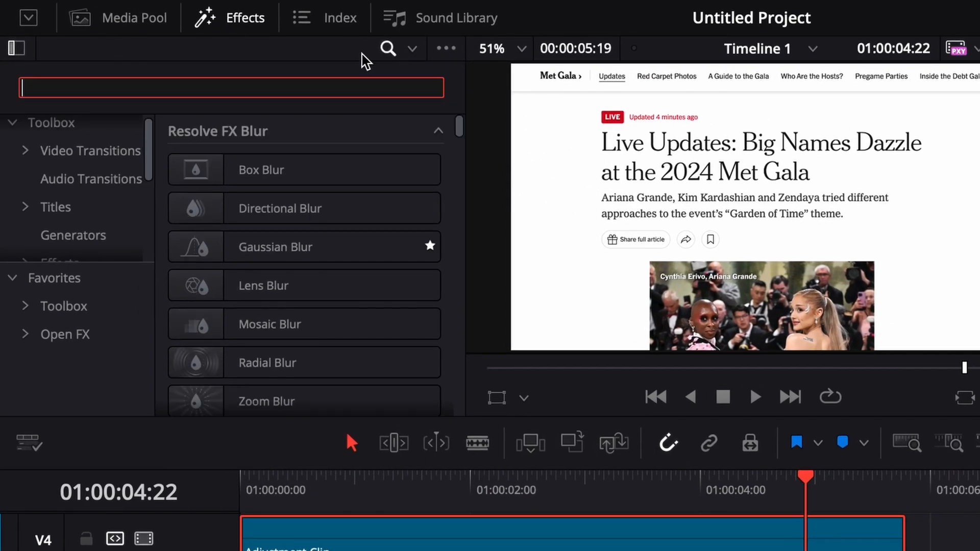
text(prism)
drag(267, 170, 441, 521)
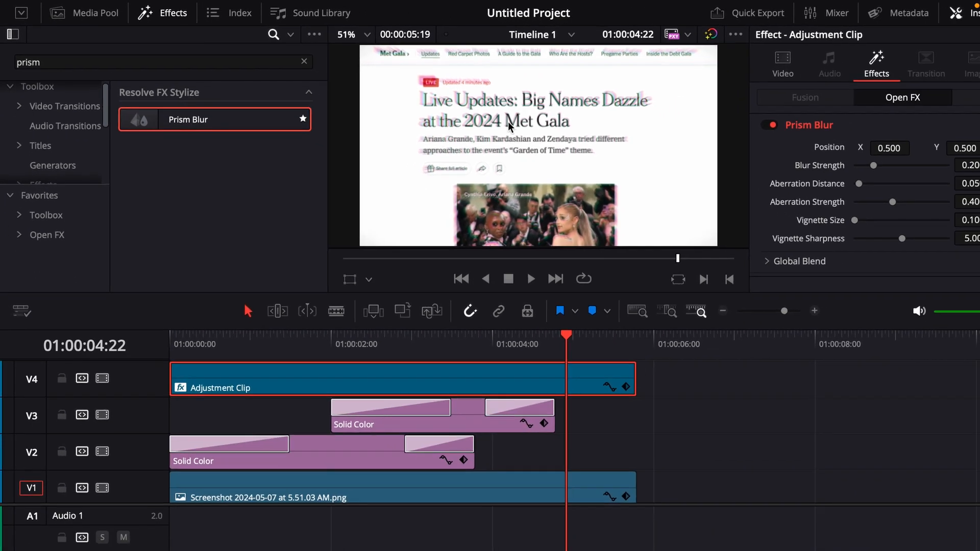
click(369, 280)
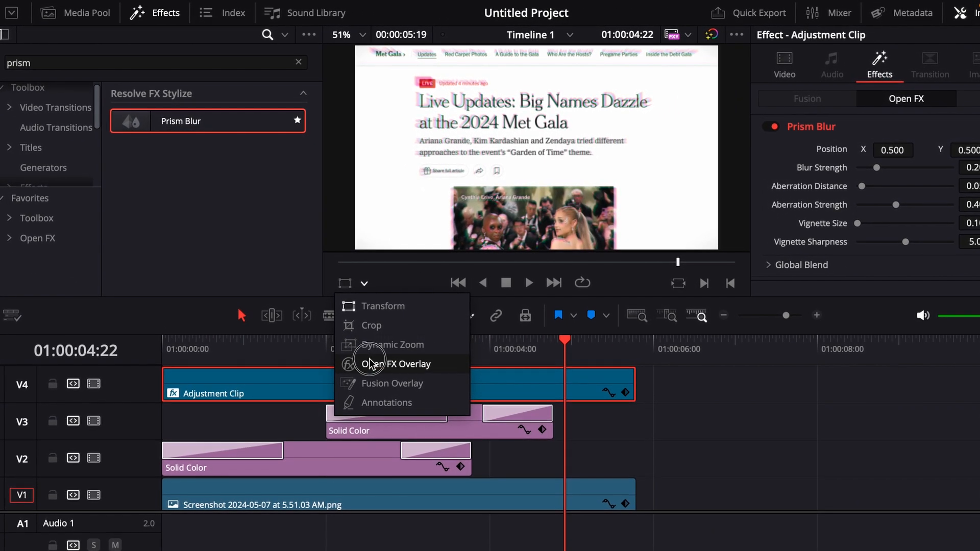
click(372, 363)
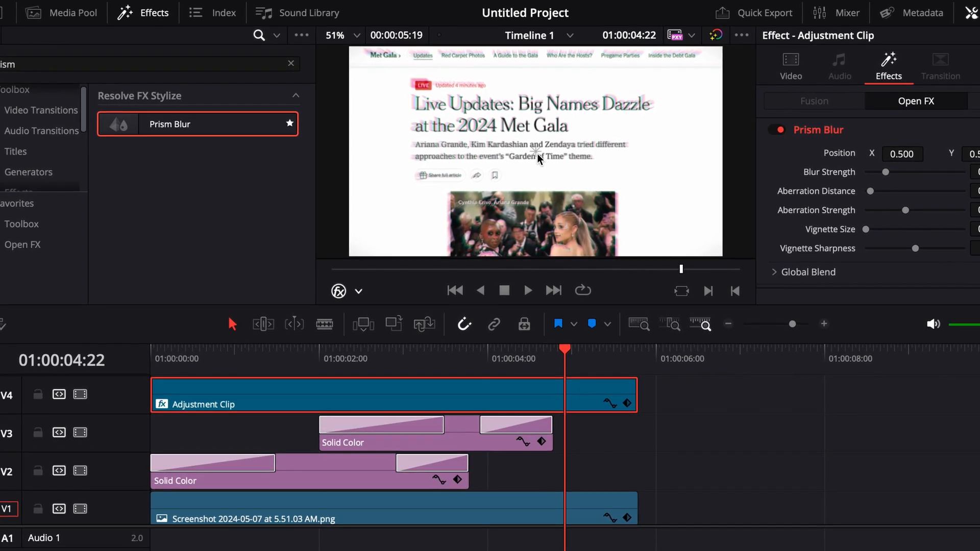
Step: Try lowering the screenshot clip's opacity to darken the article beneath the Adjustment Clip
click(493, 520)
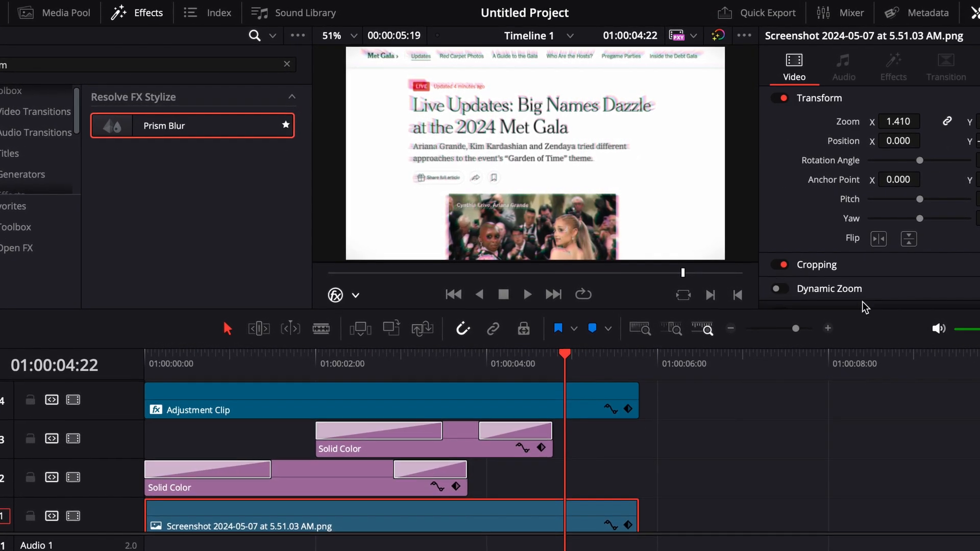
scroll(853, 270, down, 4)
scroll(852, 271, down, 2)
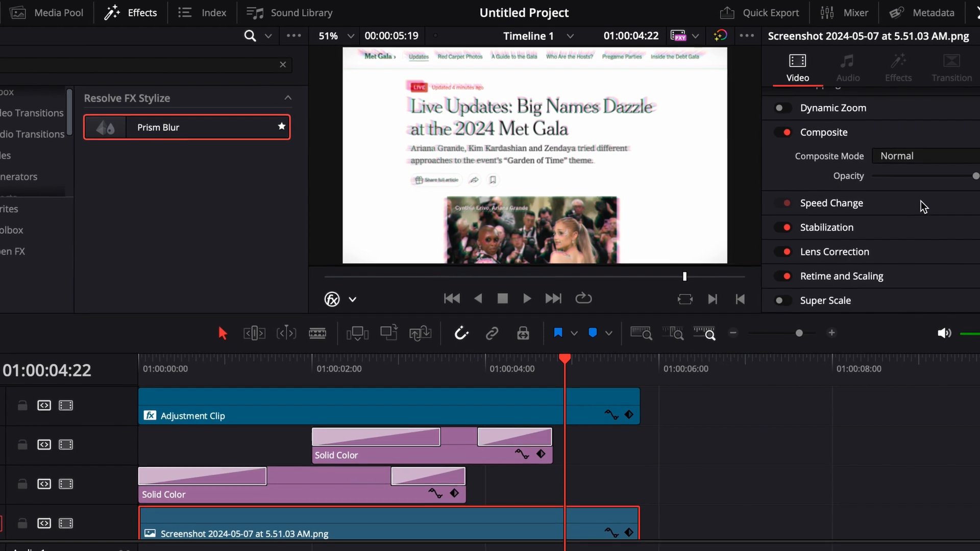
drag(972, 176, 896, 175)
click(260, 418)
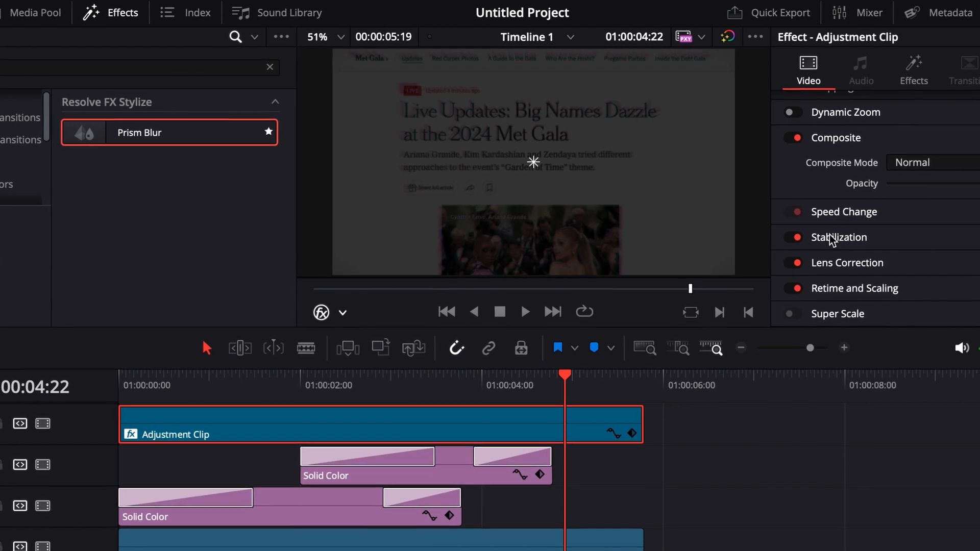
click(560, 544)
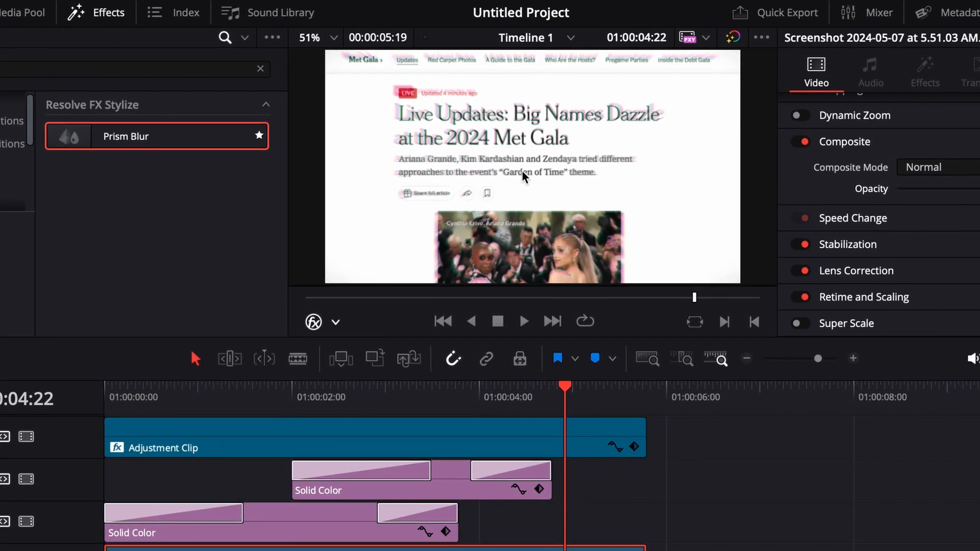
Step: Set the Prism Blur's position to X 0.492, Y 0.616, blur strength 0.108, aberration distance 0.021 and vignette size to about 0.44
click(449, 432)
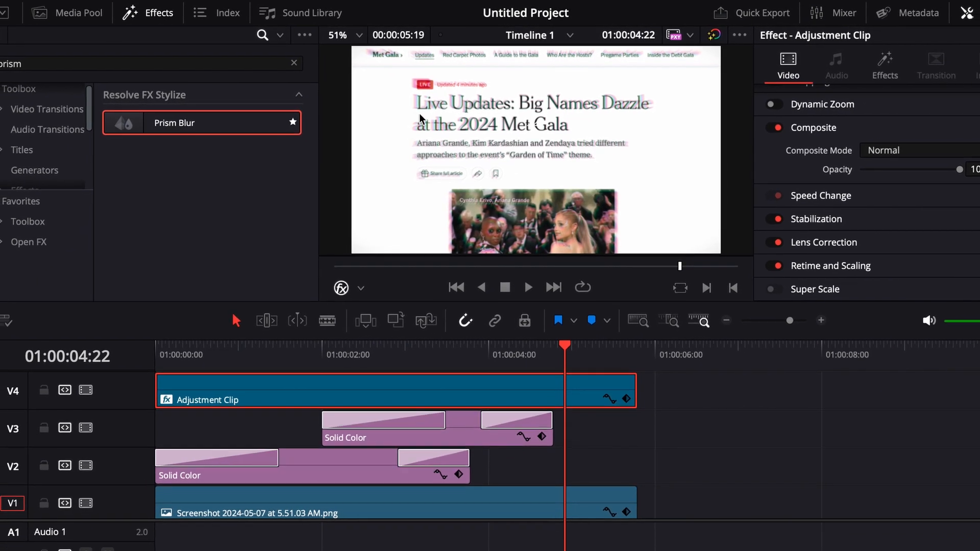
click(883, 68)
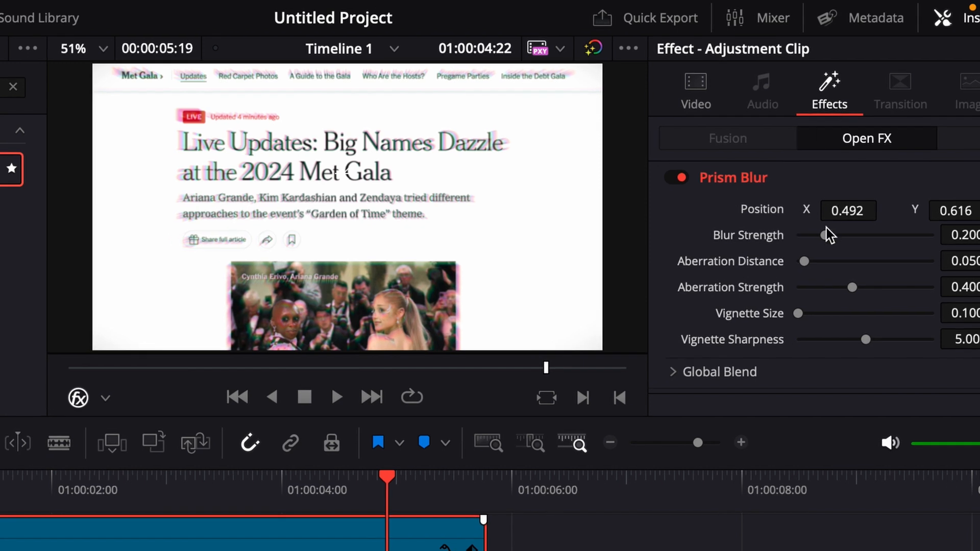
drag(826, 236, 813, 236)
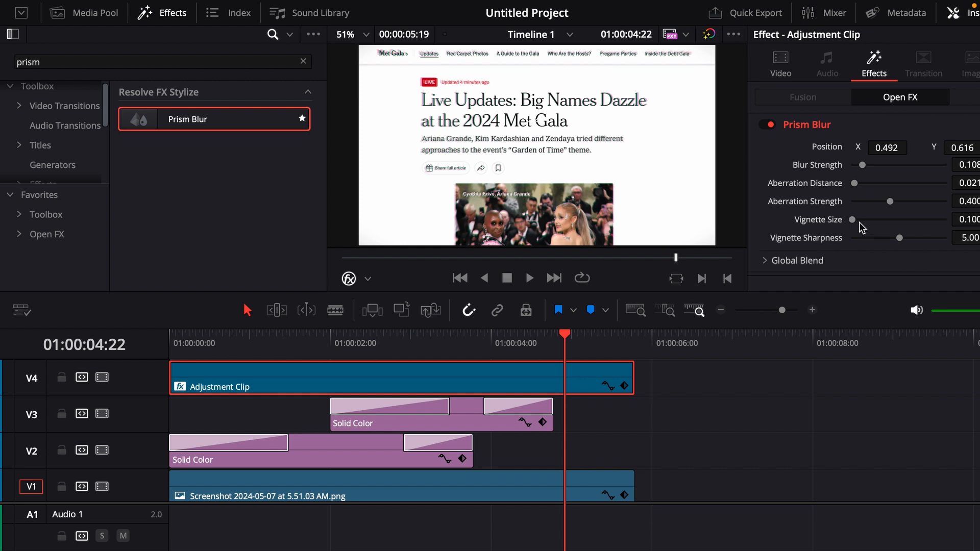
drag(853, 223, 888, 221)
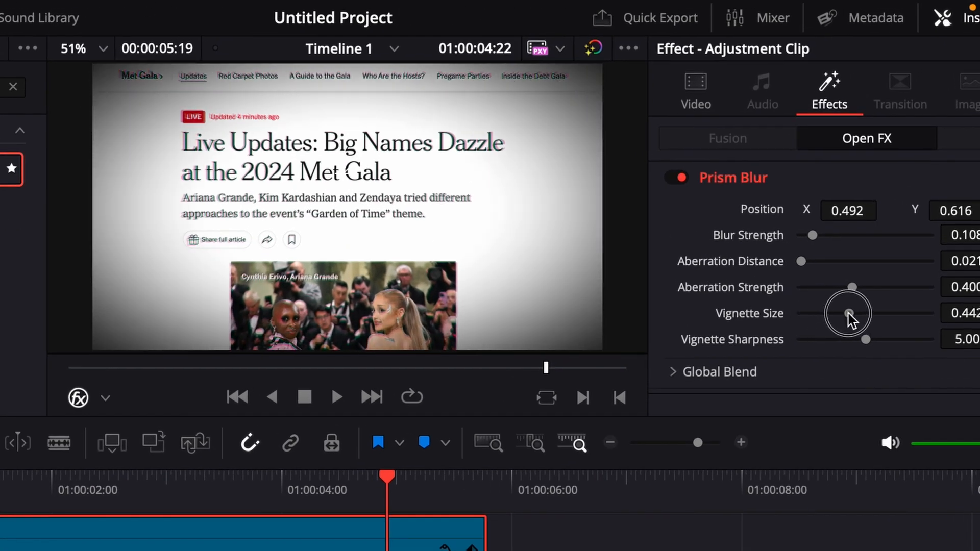
drag(849, 313, 879, 339)
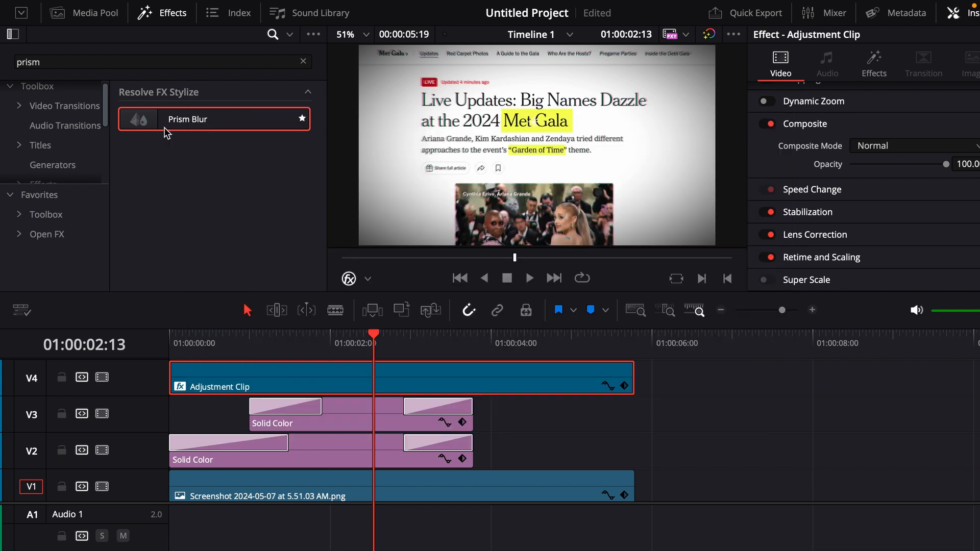
Step: Search the effects for Scanlines and apply it to the Adjustment Clip
click(304, 60)
text(sca)
click(222, 117)
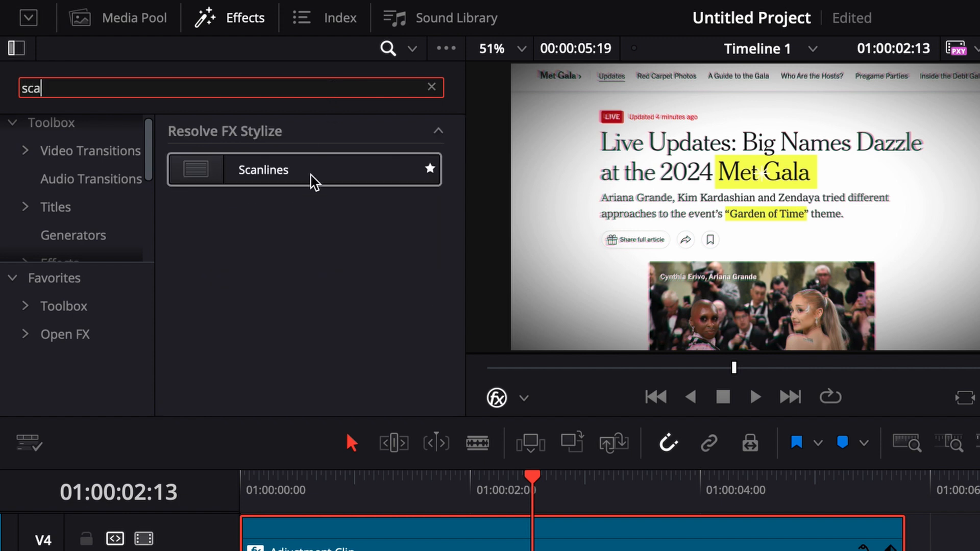
drag(315, 173, 438, 532)
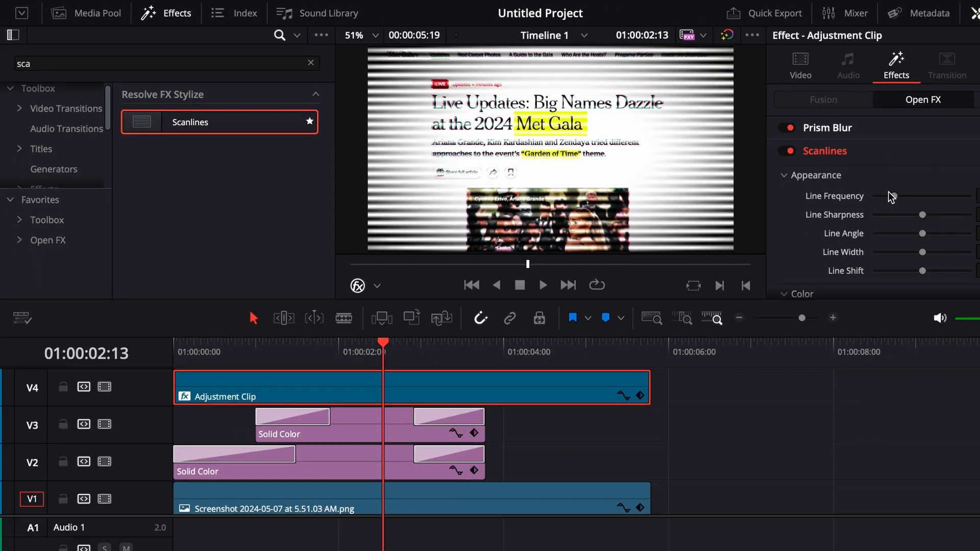
Step: Set the Scanlines line frequency to 20 and lower its global blend to 0.356
drag(872, 192, 948, 193)
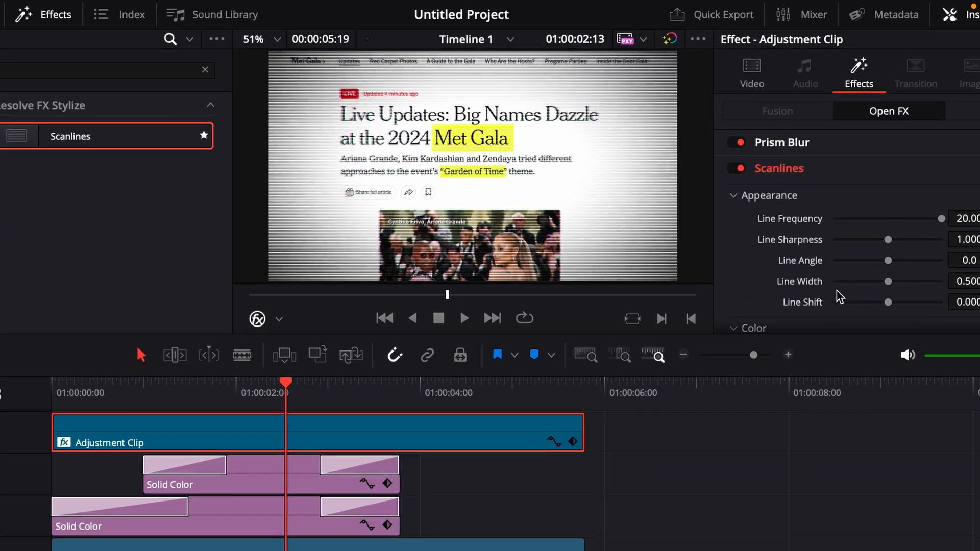
scroll(848, 276, down, 5)
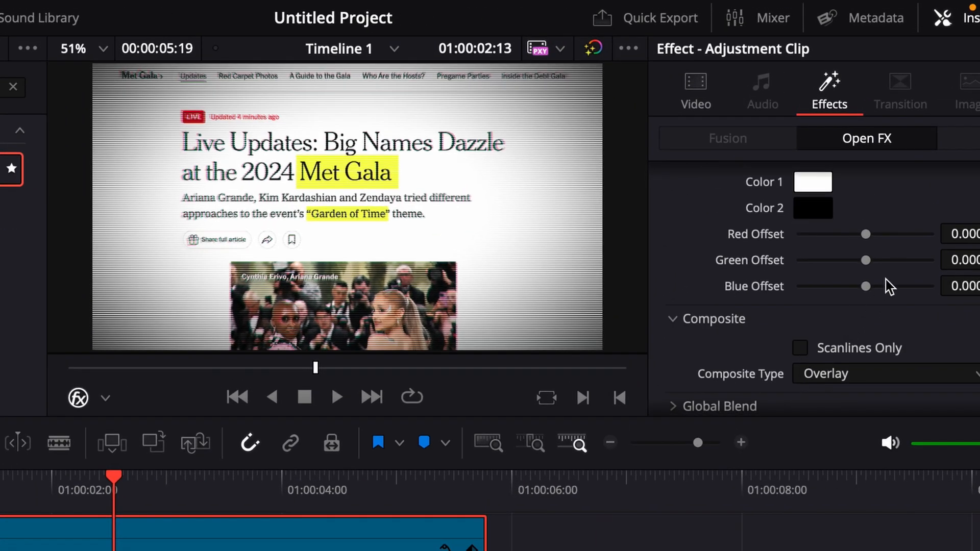
scroll(877, 315, down, 1)
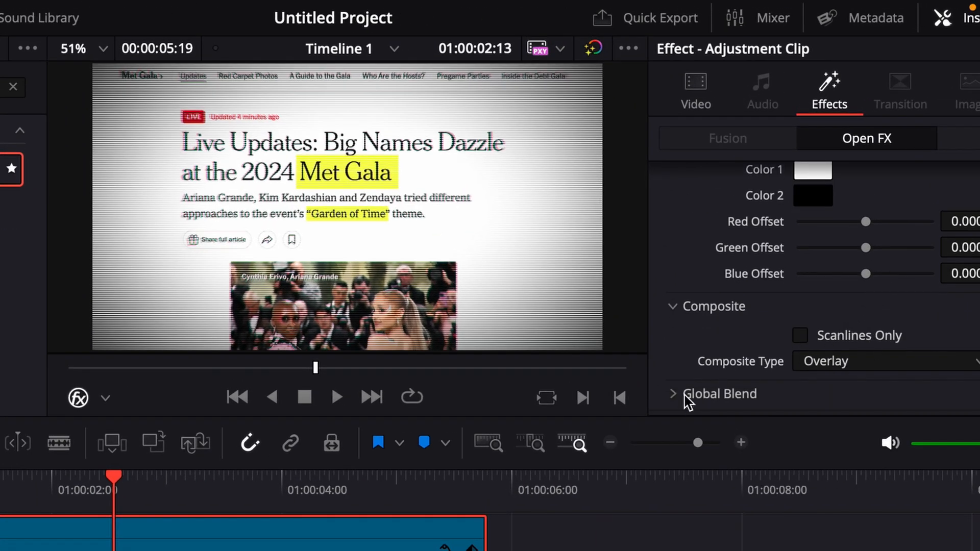
scroll(790, 384, down, 2)
drag(931, 394, 835, 396)
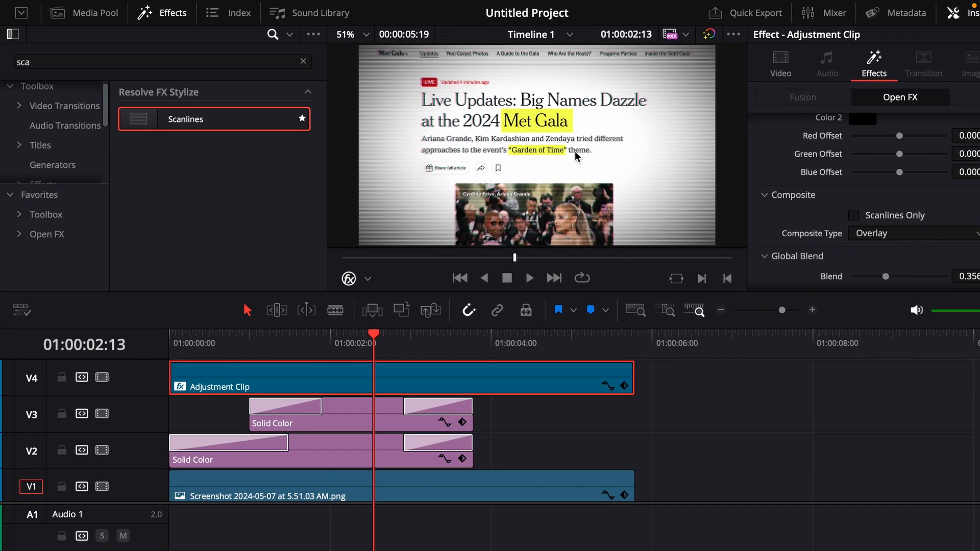
Step: Play the timeline from its start to preview both highlights with the blur and scanlines applied
drag(187, 342, 165, 344)
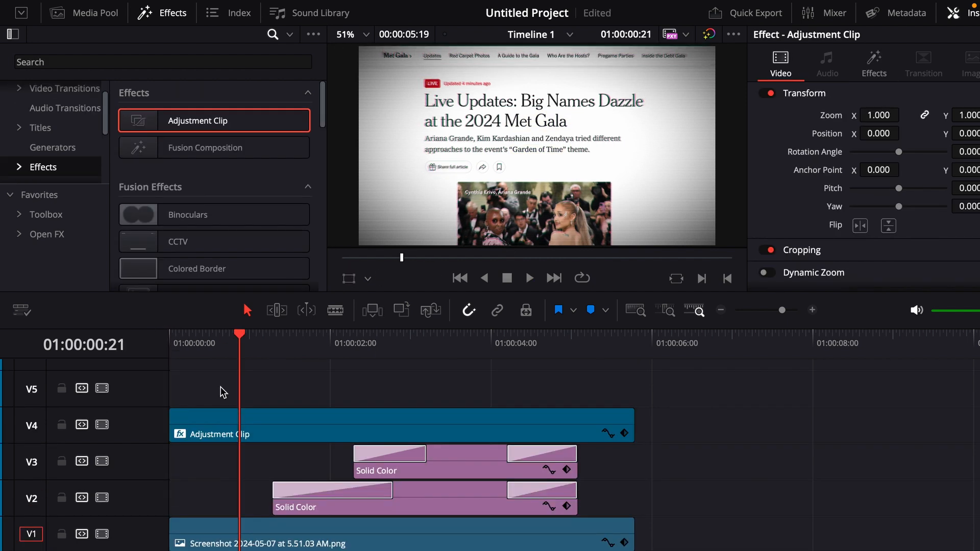
drag(188, 343, 171, 342)
key(space)
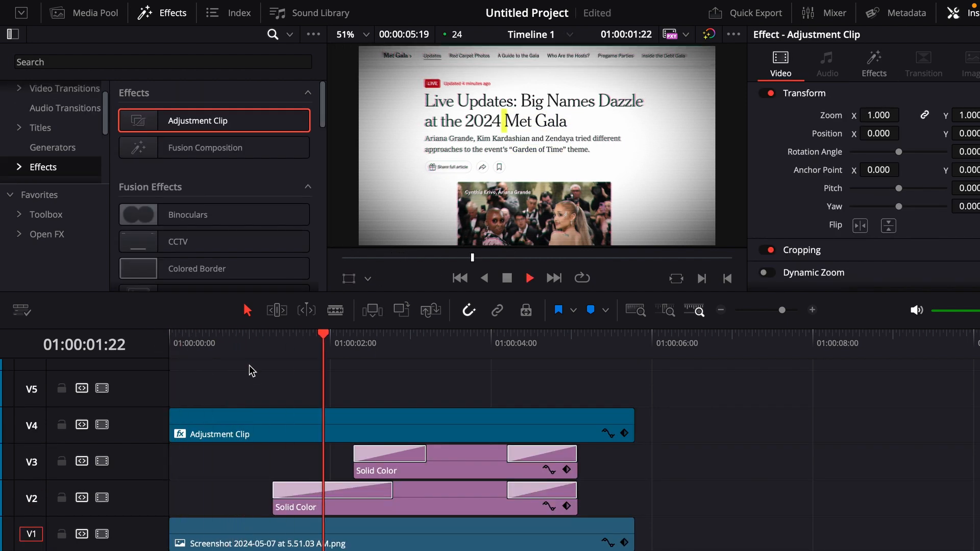
key(space)
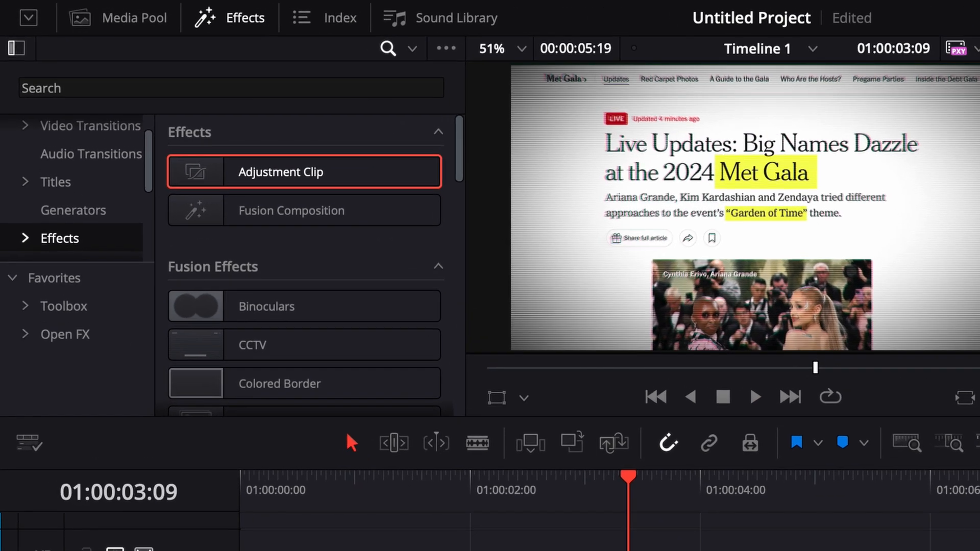
Step: Find the Stop Motion effect, apply it to the Adjustment Clip, and set its Frame Repeat to 7
scroll(145, 170, down, 1)
click(113, 240)
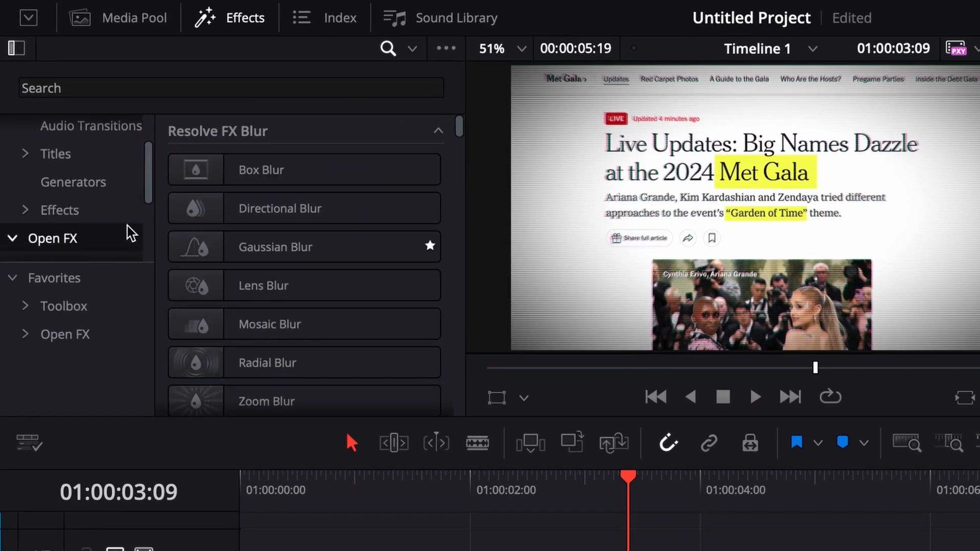
click(208, 90)
text(sto)
drag(271, 171, 450, 426)
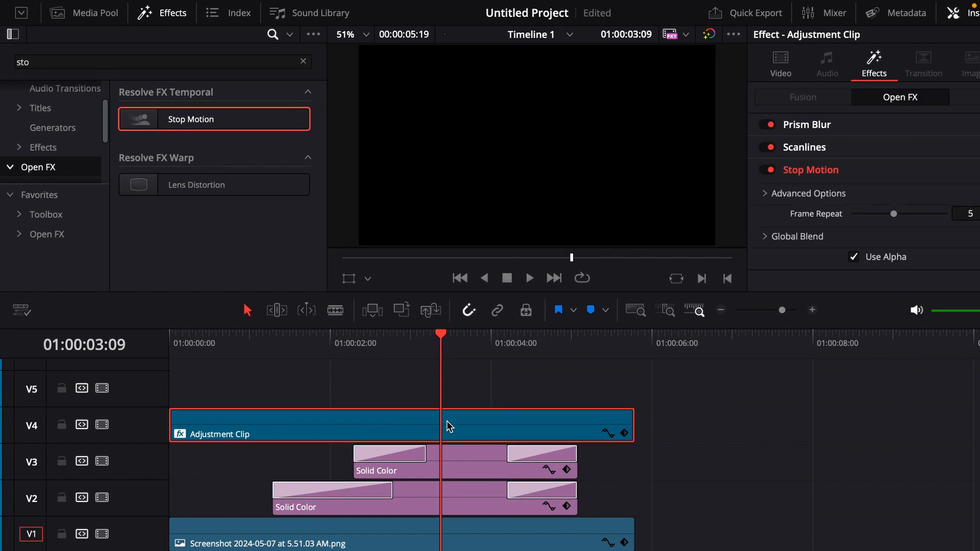
click(179, 340)
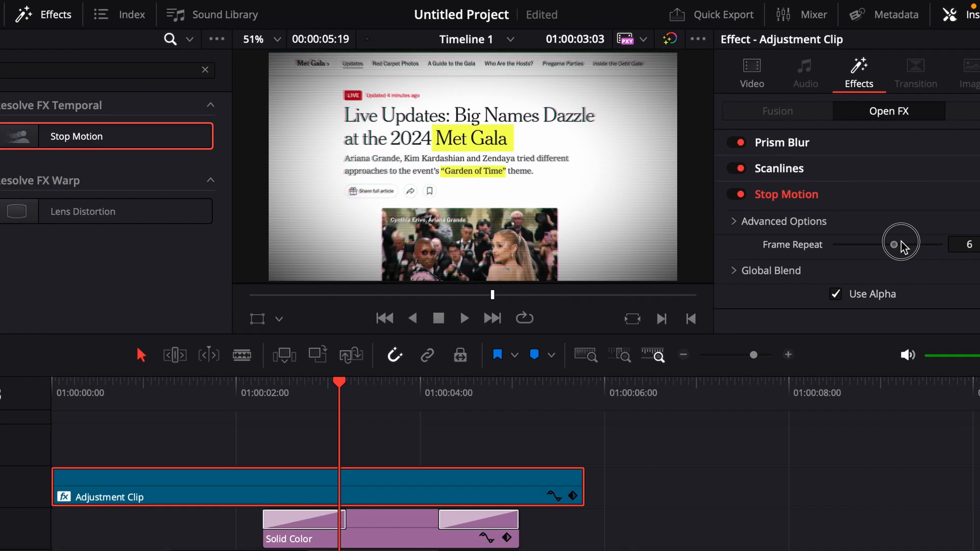
drag(904, 214, 917, 215)
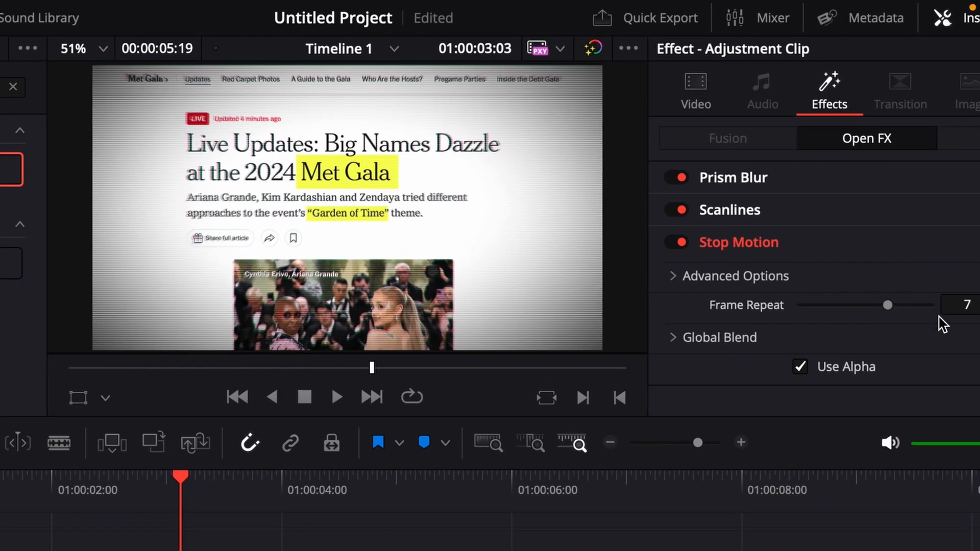
Step: Set the Stop Motion Frame Repeat to 10 and add a second Adjustment Clip on V5 above the first one
drag(888, 305, 933, 305)
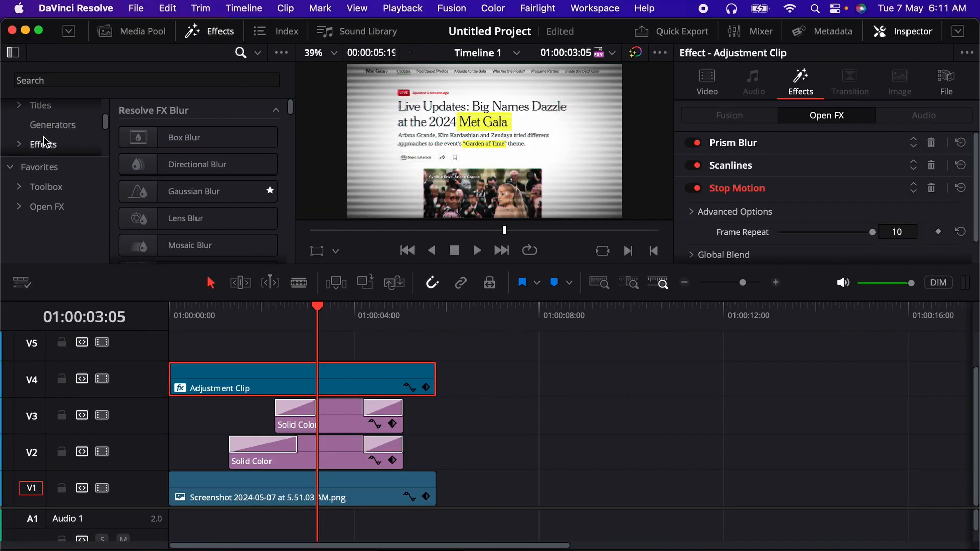
click(44, 139)
drag(198, 138, 216, 379)
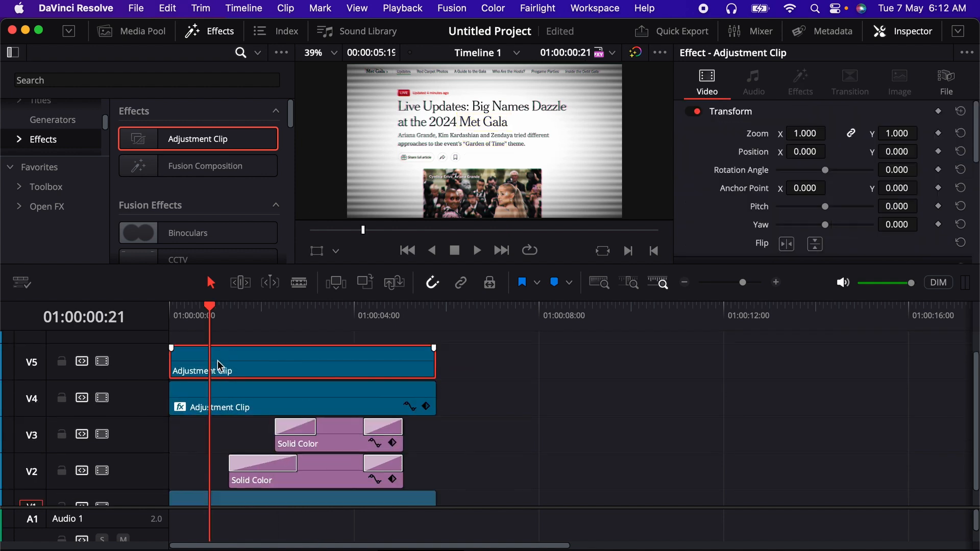
Step: Keyframe the new Adjustment Clip's zoom at 1.060 at 01:00:00:20 and at 1.000 at the start of the timeline
key(Left)
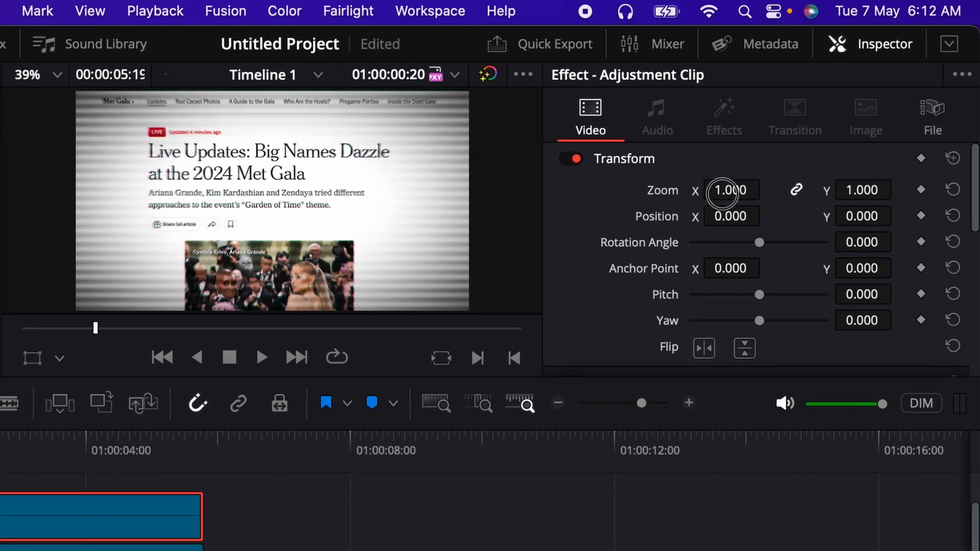
drag(722, 193, 723, 69)
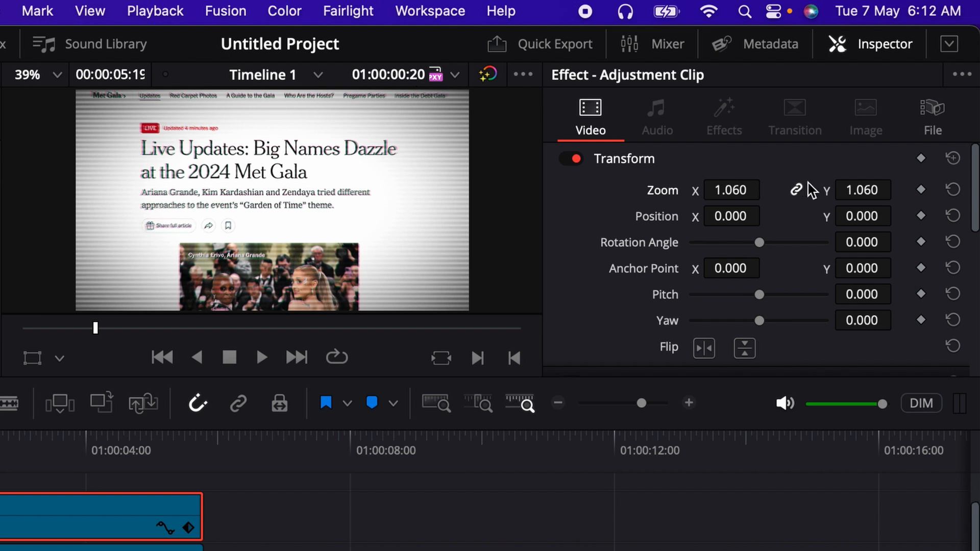
click(922, 190)
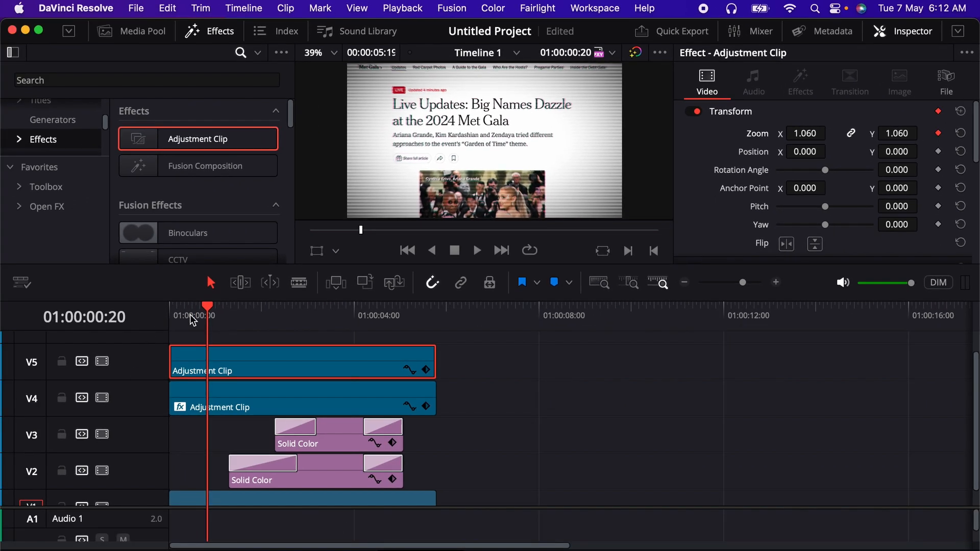
drag(193, 320, 167, 320)
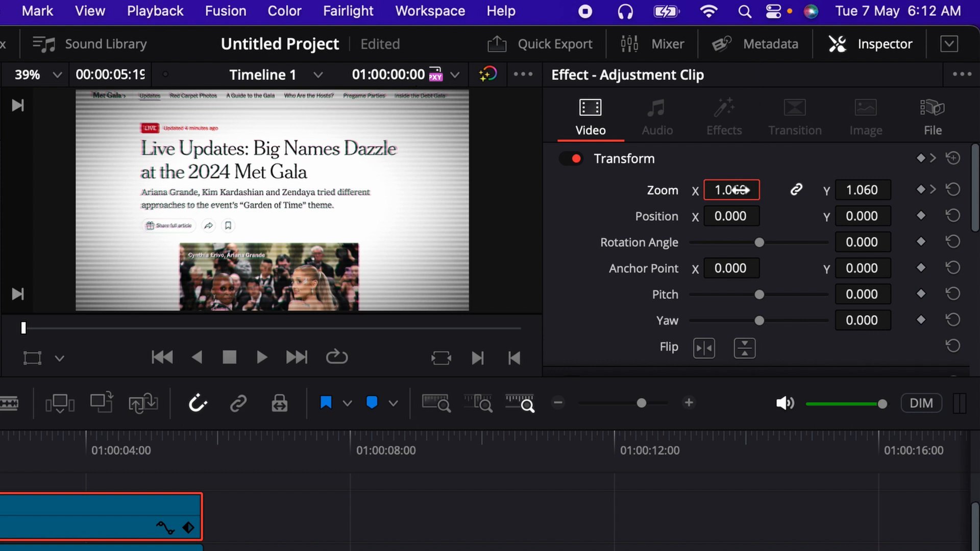
drag(732, 182, 726, 193)
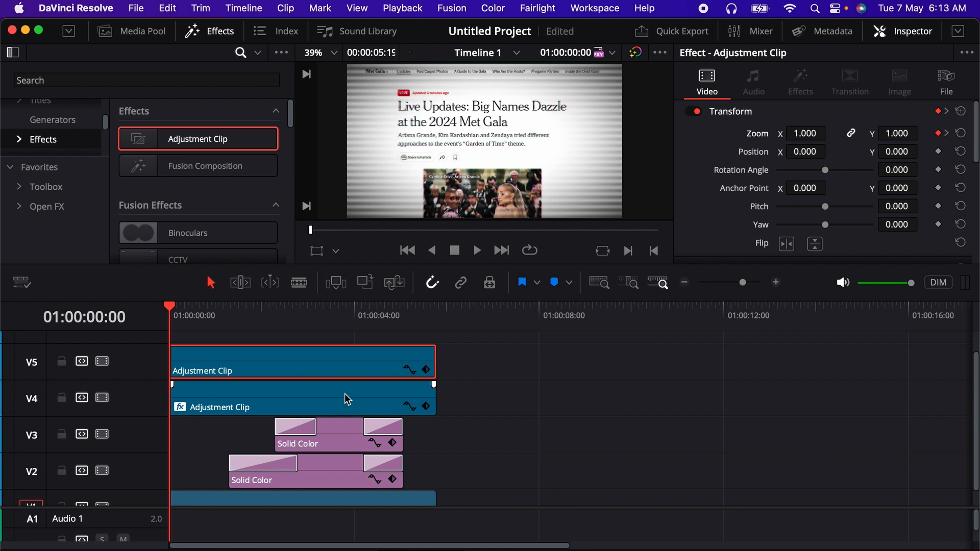
Step: Swap the two Adjustment Clips so the zoom clip sits on V4 and the effects clip above it on V5
click(223, 407)
drag(221, 393, 225, 375)
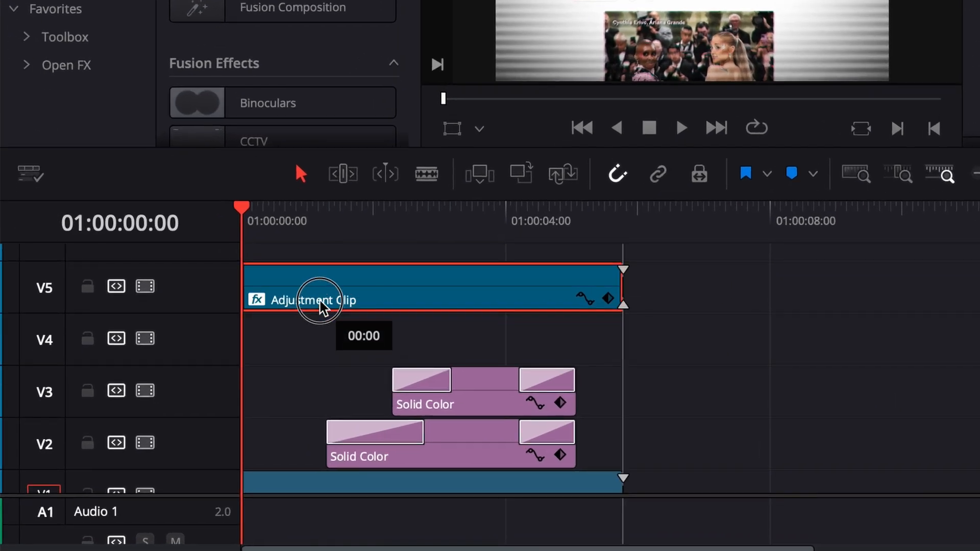
drag(319, 309, 322, 265)
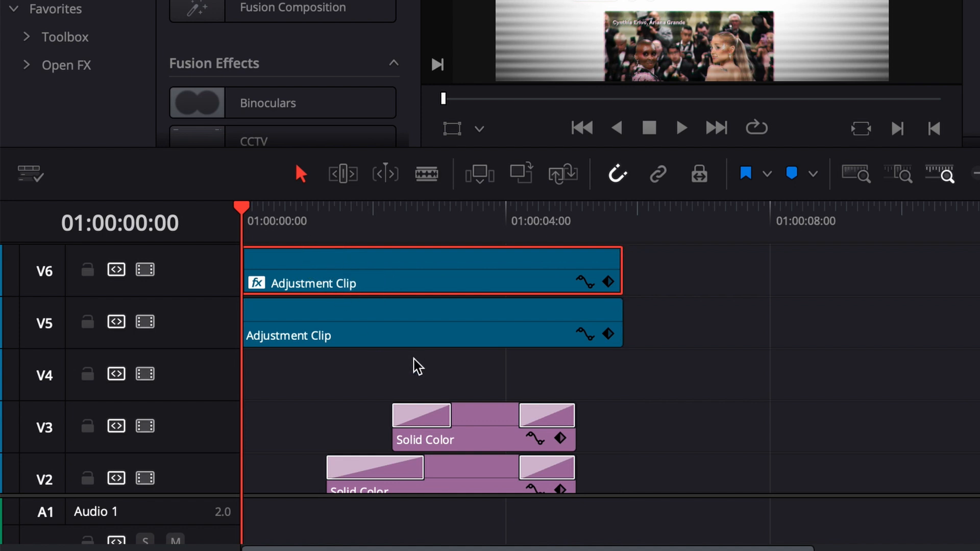
drag(389, 323, 381, 393)
click(389, 283)
drag(389, 282, 388, 303)
Step: Play the opening of the timeline from its start to preview the zoom
key(space)
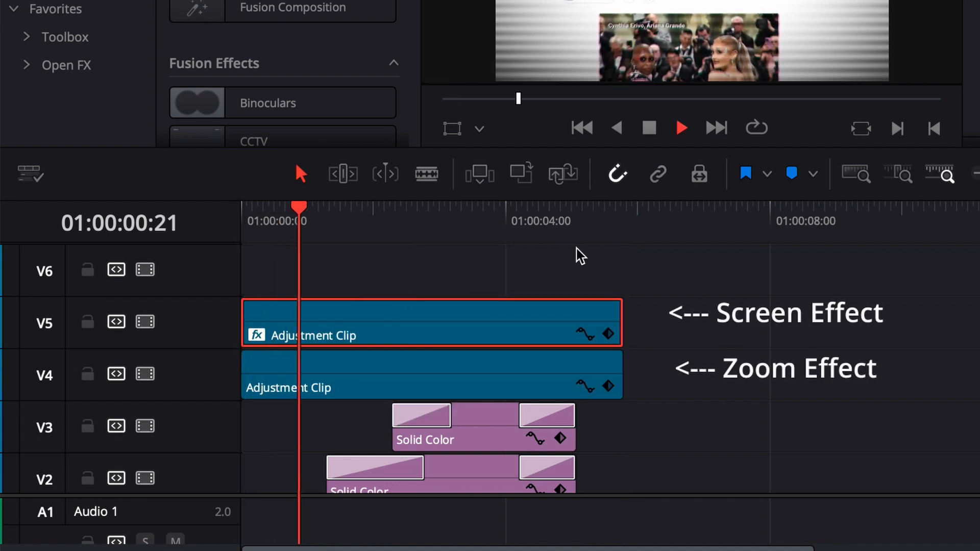
key(space)
click(240, 214)
key(space)
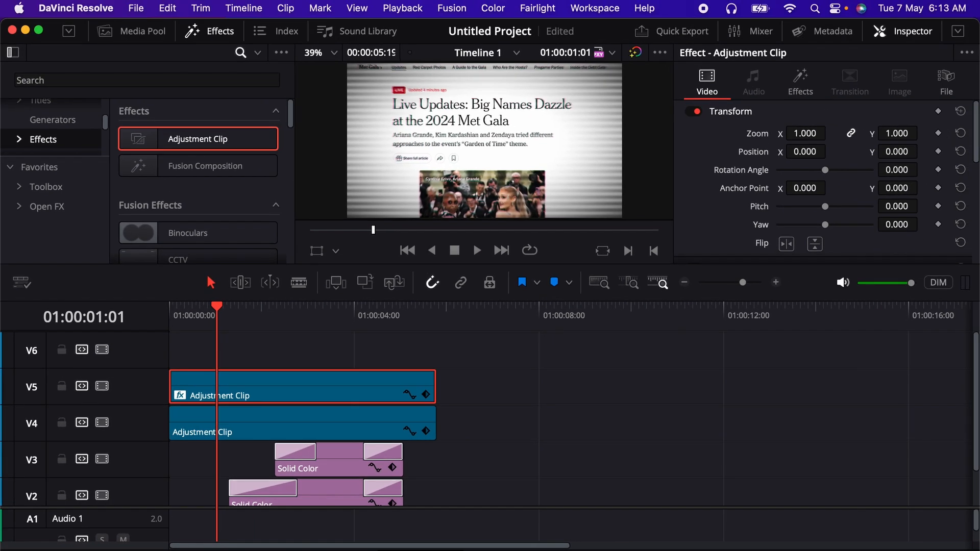
Step: Raise the V4 Adjustment Clip's second zoom keyframe to 1.16 and smooth both zoom keyframes into an eased curve
click(251, 429)
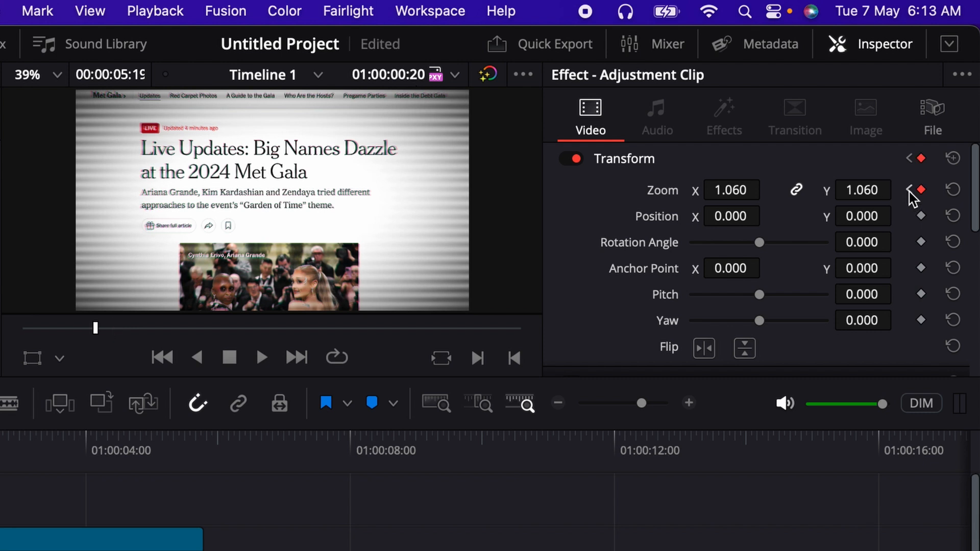
mouse_move(740, 193)
mouse_down()
mouse_move(759, 190)
mouse_move(746, 191)
mouse_up()
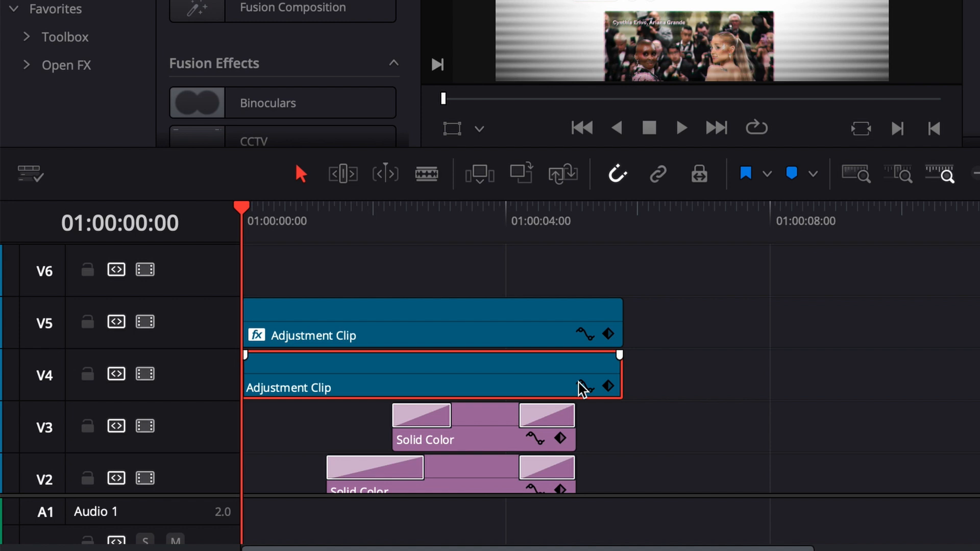
click(582, 385)
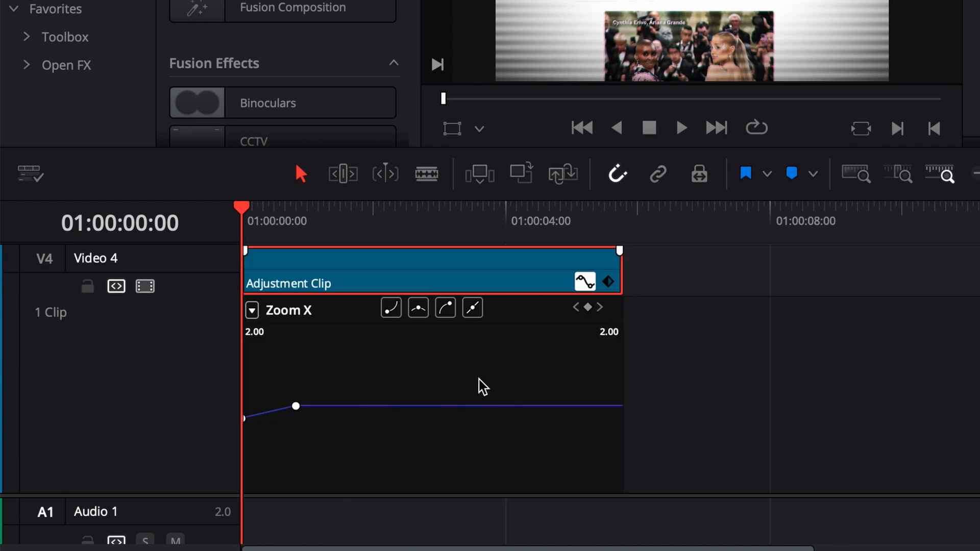
scroll(319, 401, down, 3)
drag(316, 321, 251, 377)
scroll(243, 390, up, 3)
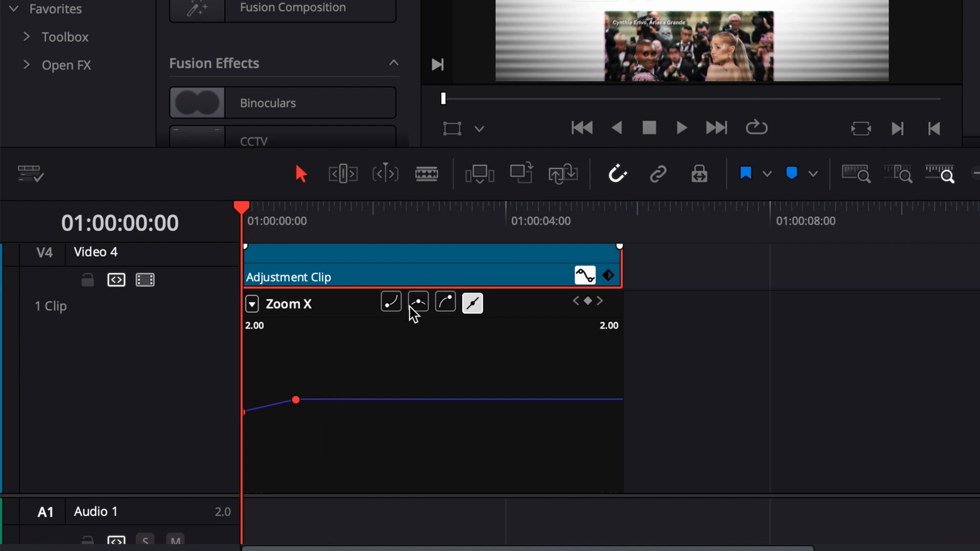
click(418, 303)
mouse_move(314, 395)
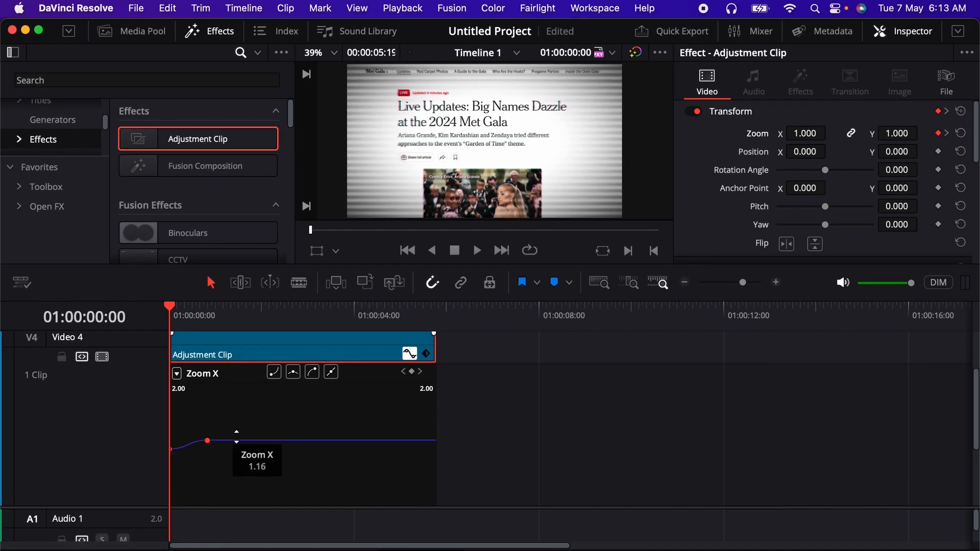
Step: Play the timeline from its start to check the eased zoom
key(space)
key(space)
key(Home)
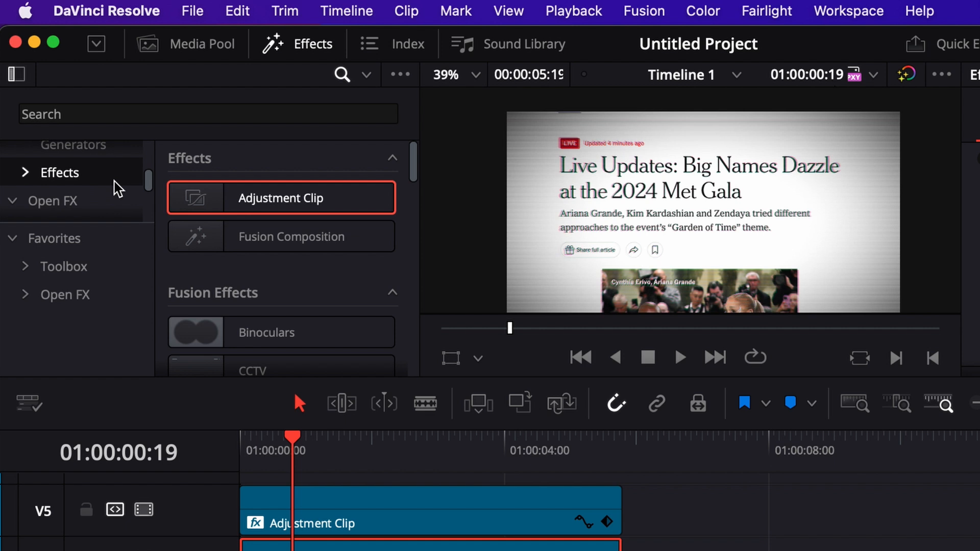
Step: Apply the Gaussian Blur effect to the zoom Adjustment Clip on V4
click(85, 200)
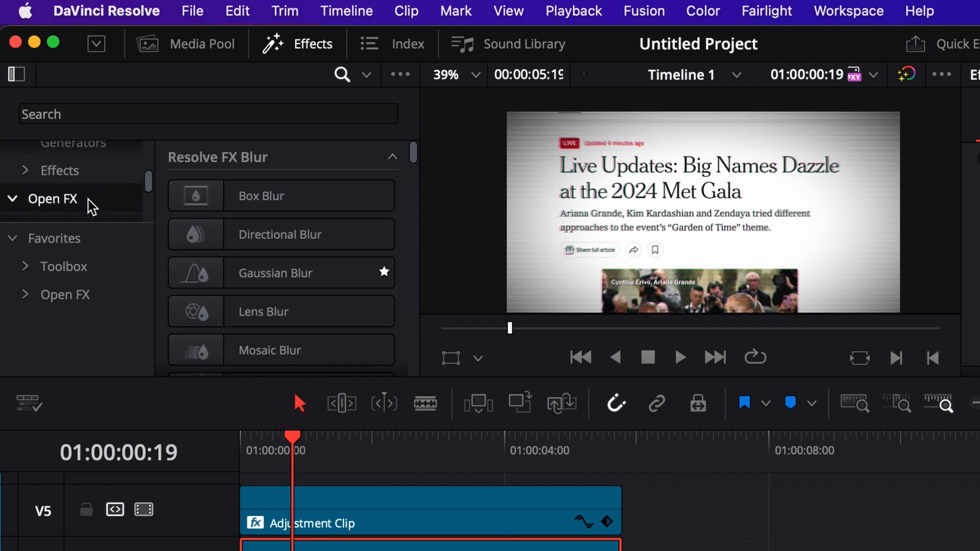
drag(194, 269, 367, 550)
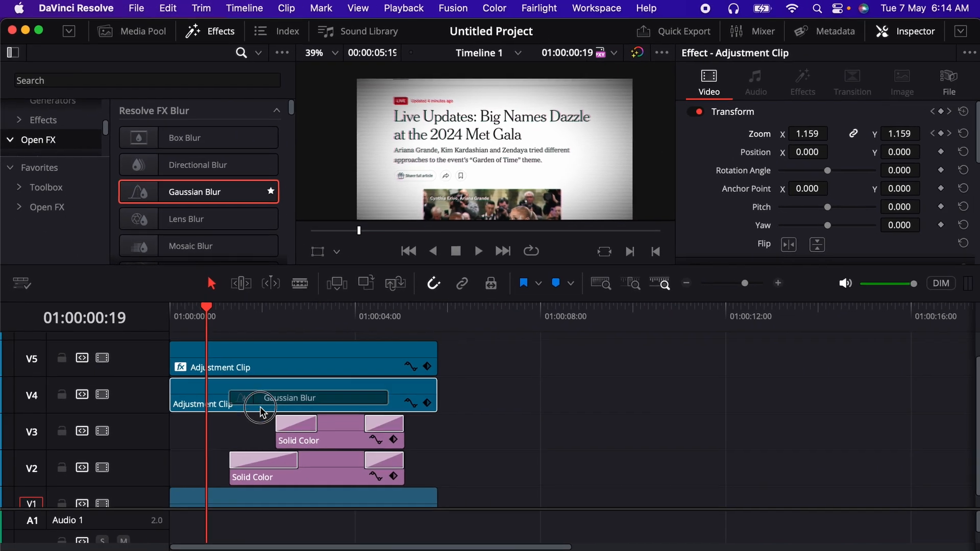
drag(259, 406, 256, 404)
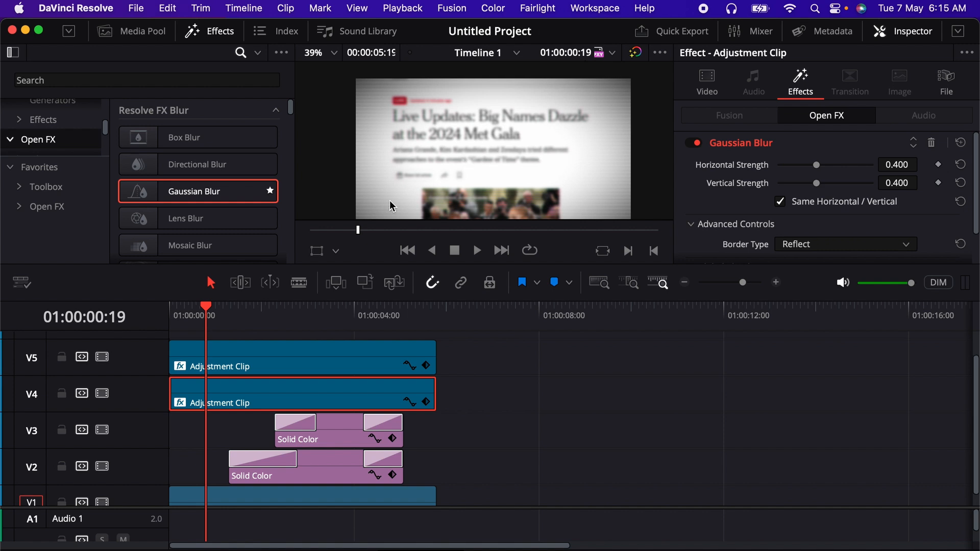
Step: Keyframe the Gaussian Blur's horizontal and vertical strength at 0.000 at the second zoom keyframe, 01:00:00:20
click(409, 402)
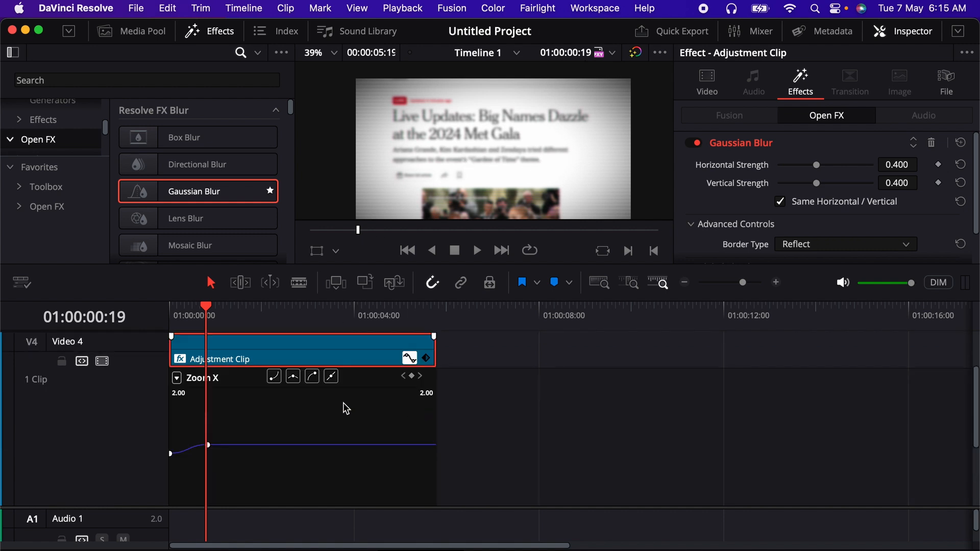
click(208, 310)
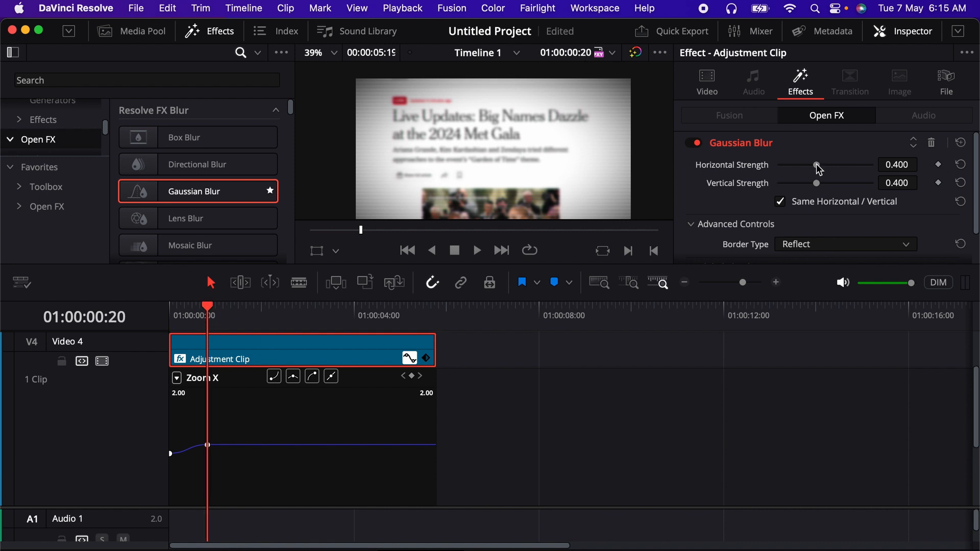
drag(817, 166, 779, 166)
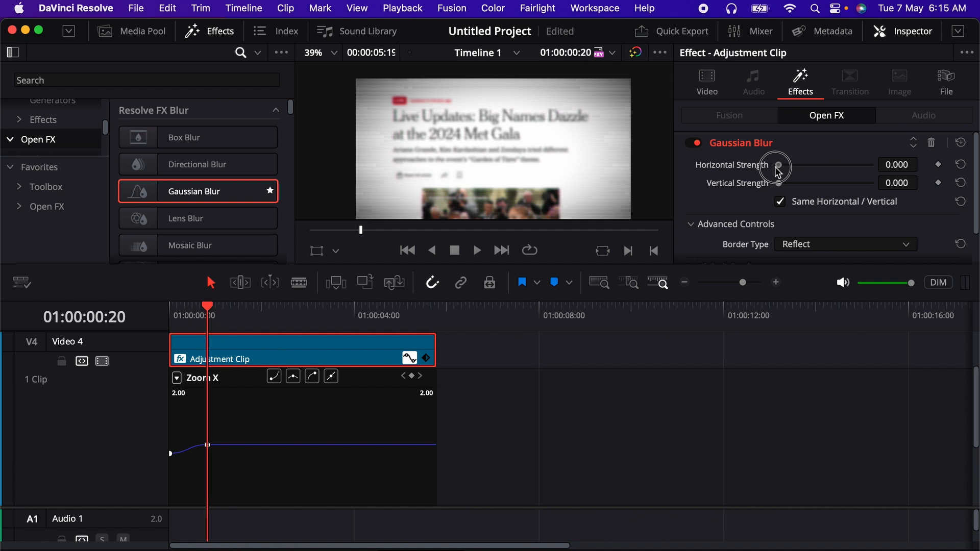
click(941, 165)
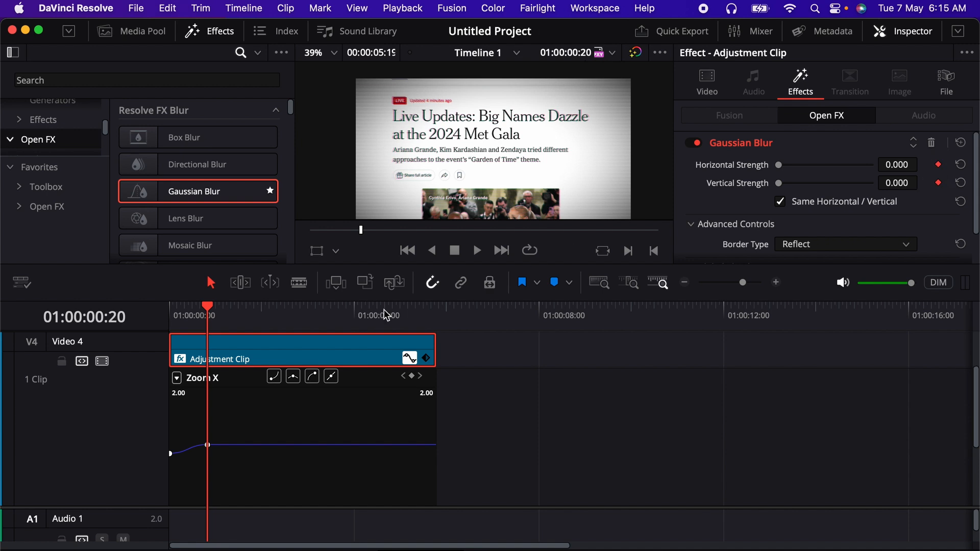
Step: Keyframe the Gaussian Blur strength at 0.000 at the timeline's start and at 0.303 at 01:00:00:08
click(179, 309)
drag(179, 309, 171, 309)
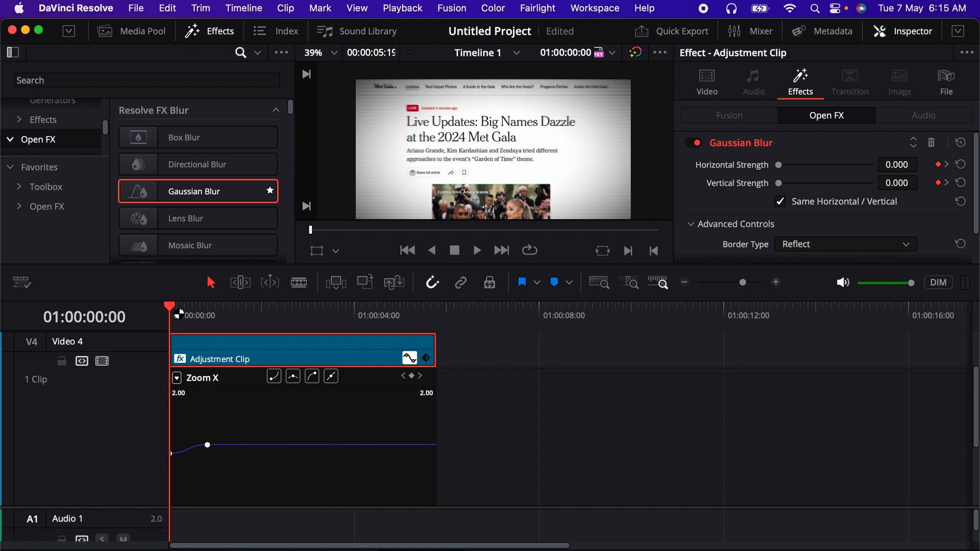
drag(171, 306, 185, 309)
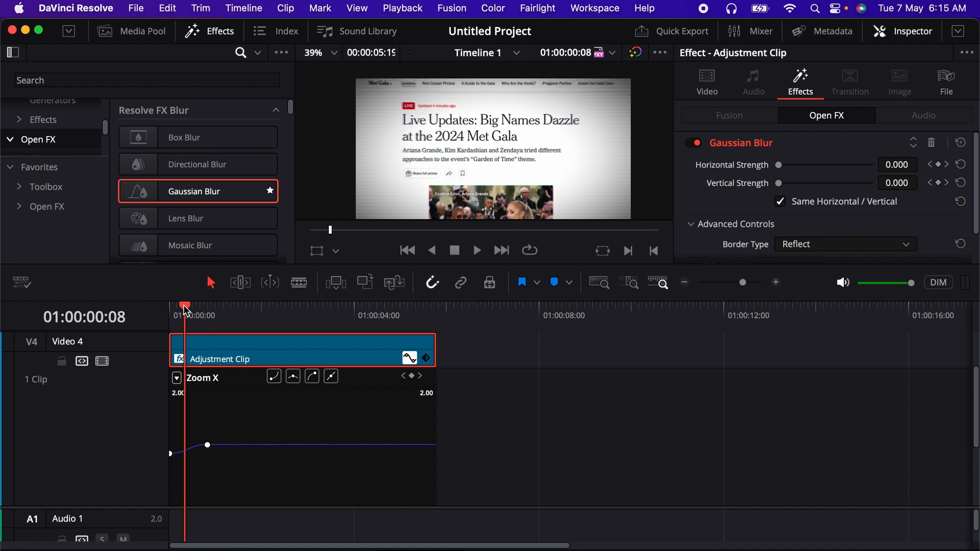
drag(782, 170, 807, 170)
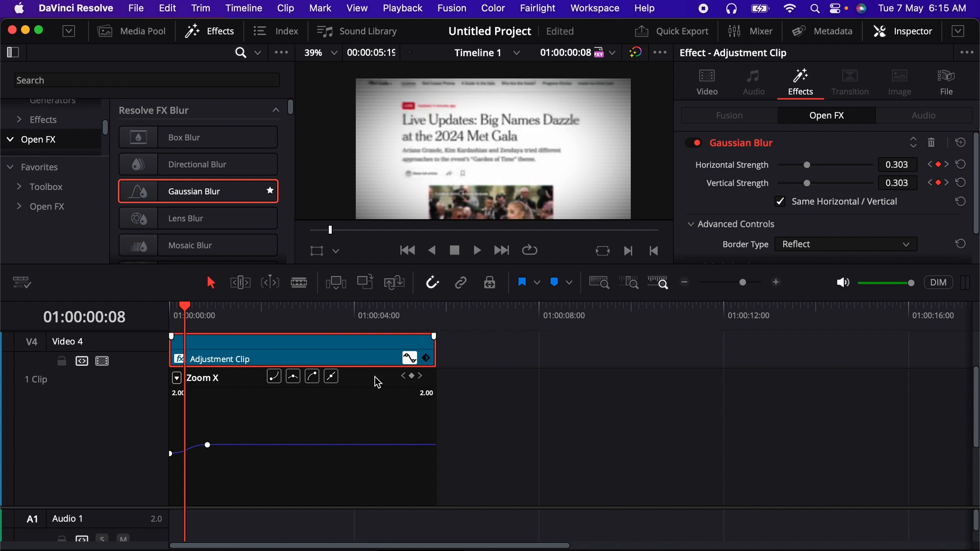
Step: Play the timeline from its start to preview the blur together with the zoom
key(Home)
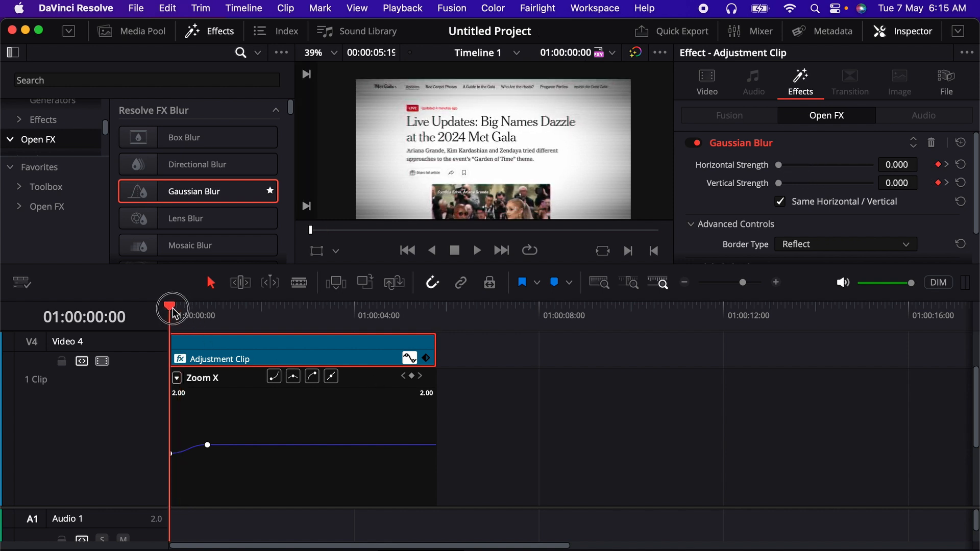
key(space)
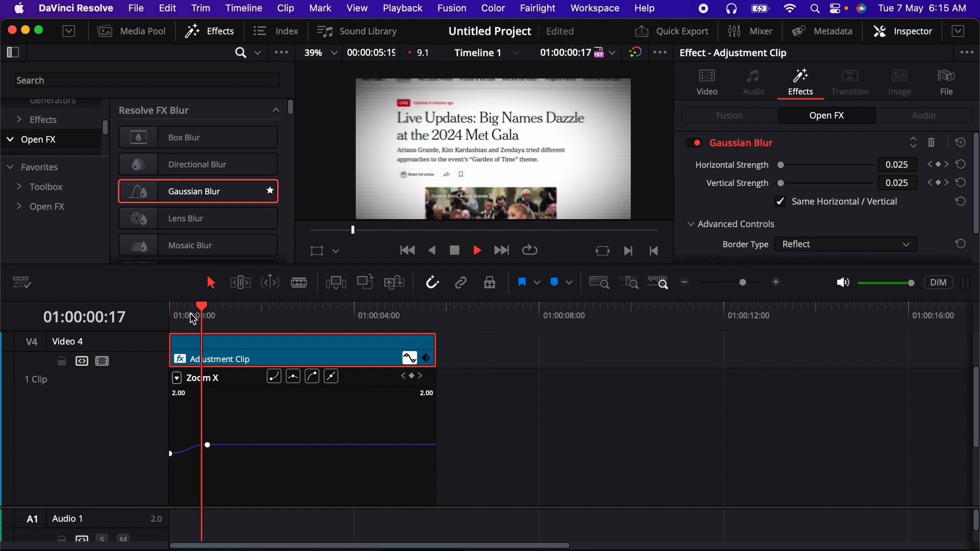
key(Home)
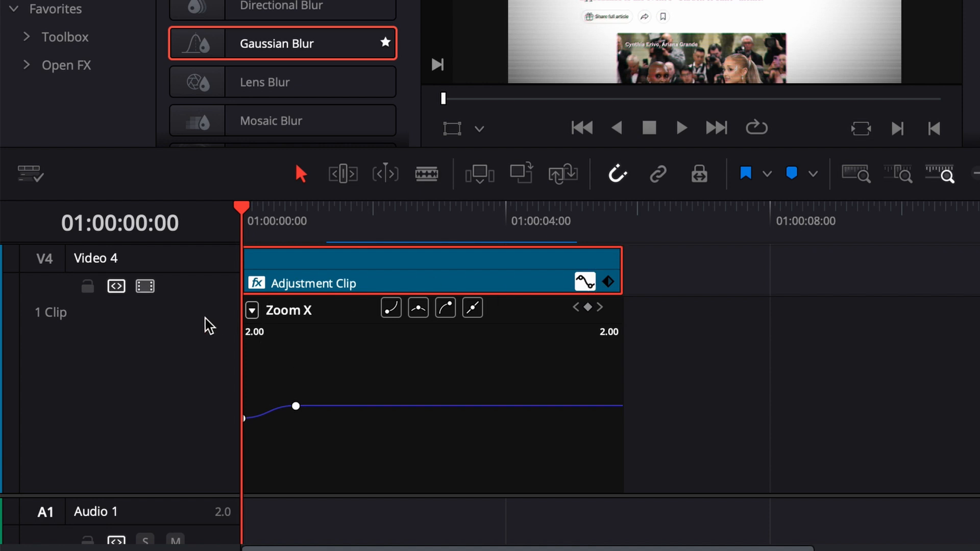
Step: Display the Gaussian Blur's Horizontal Strength and Vertical Strength curves in the V4 Adjustment Clip's curve editor
click(252, 310)
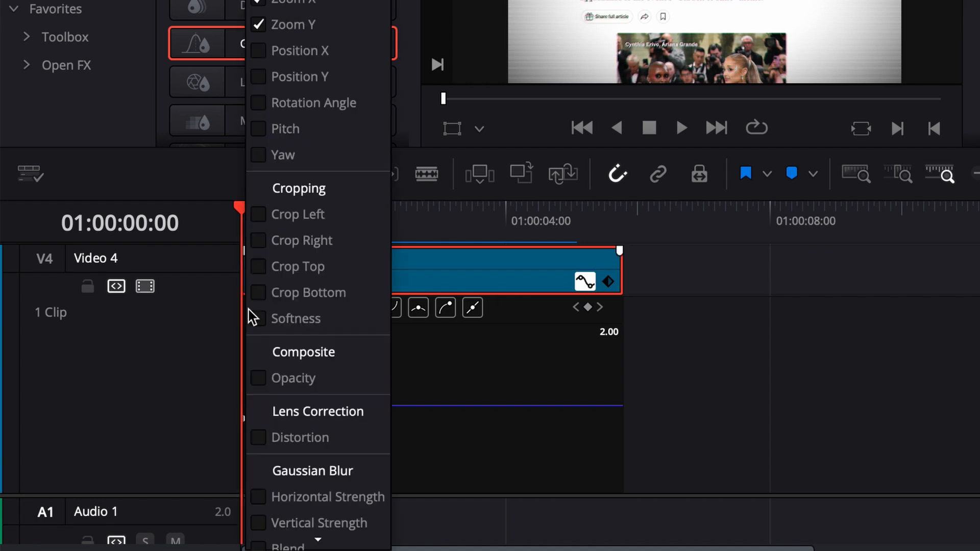
scroll(274, 476, down, 3)
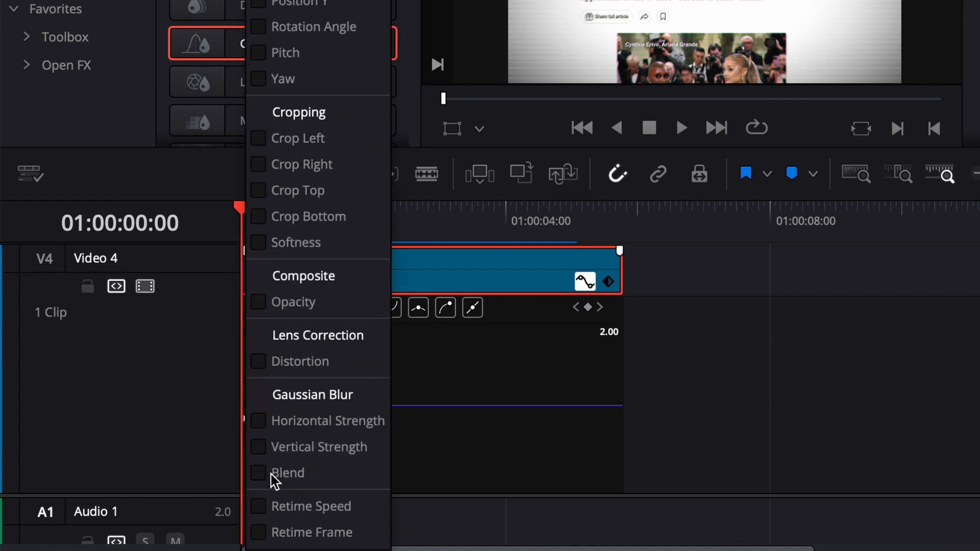
click(260, 426)
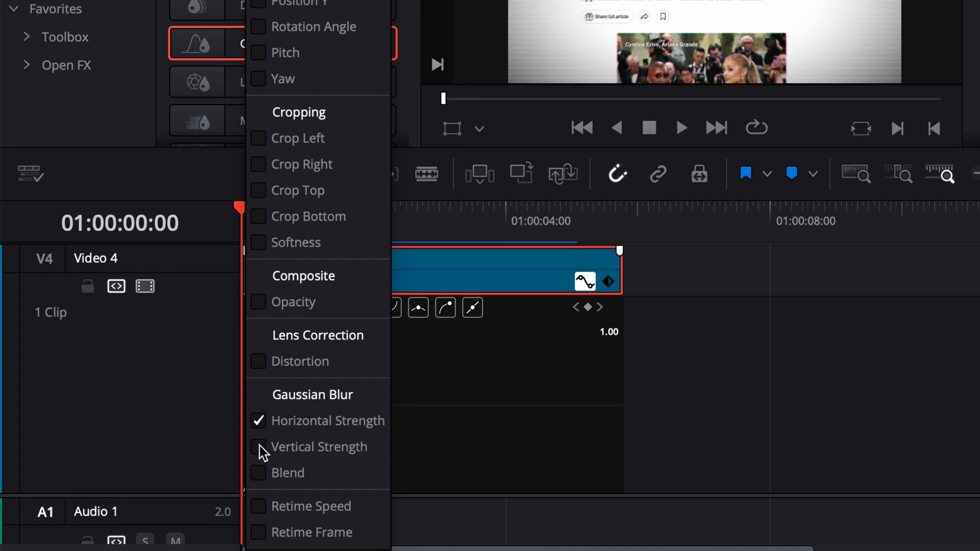
click(259, 448)
Step: Smooth the peak keyframe of the Gaussian Blur's Vertical Strength curve with ease in and out
drag(271, 347, 252, 413)
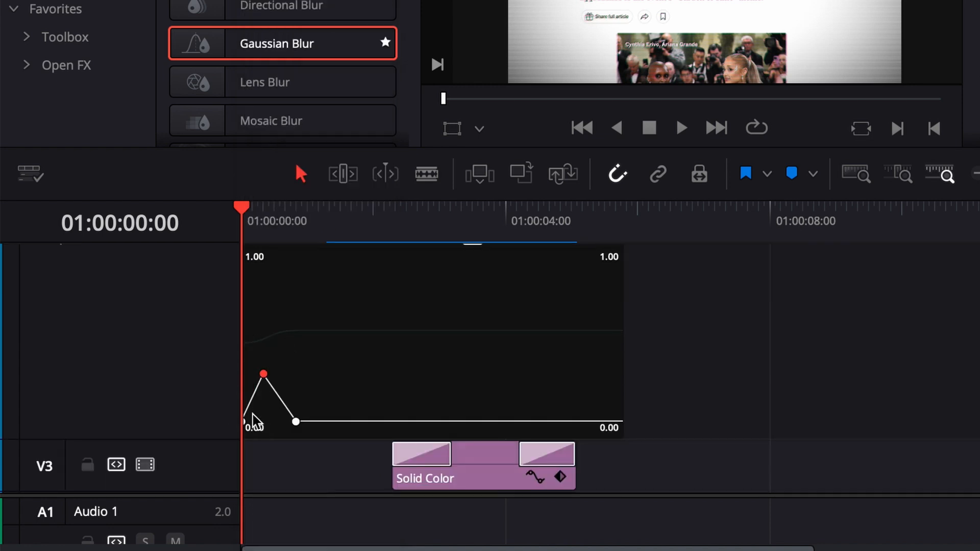
scroll(346, 361, up, 3)
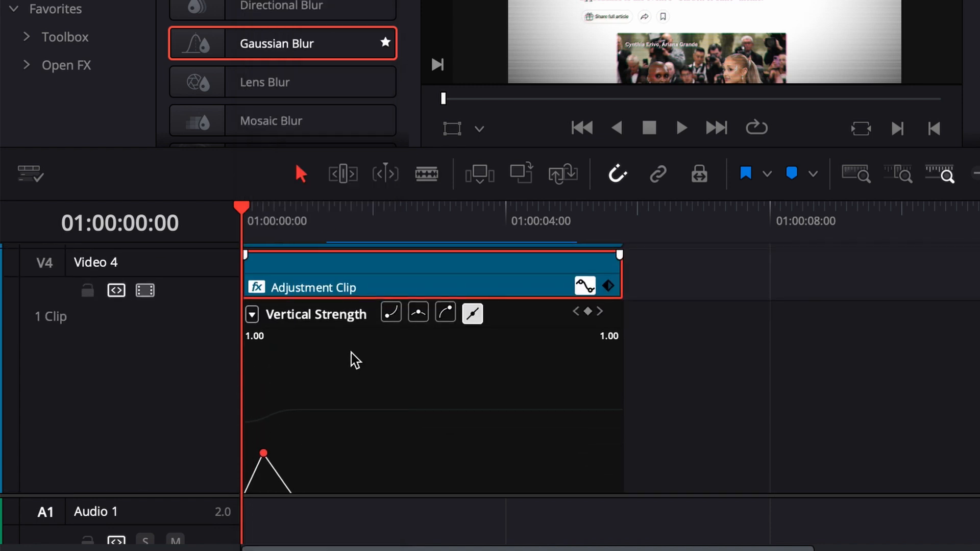
click(418, 313)
scroll(325, 450, down, 4)
scroll(322, 404, up, 2)
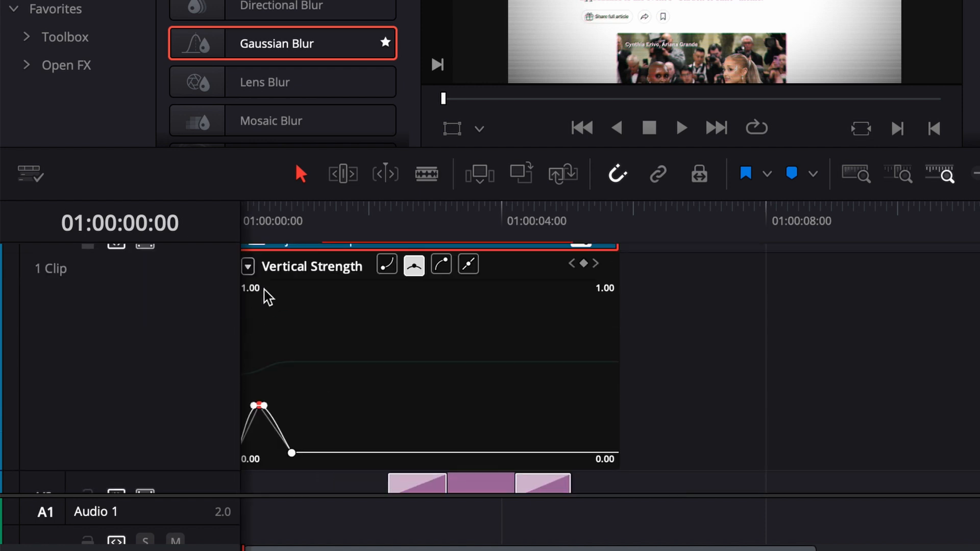
Step: Hide the Vertical Strength curve and smooth the peak keyframe of the Horizontal Strength curve with ease in and out
click(249, 269)
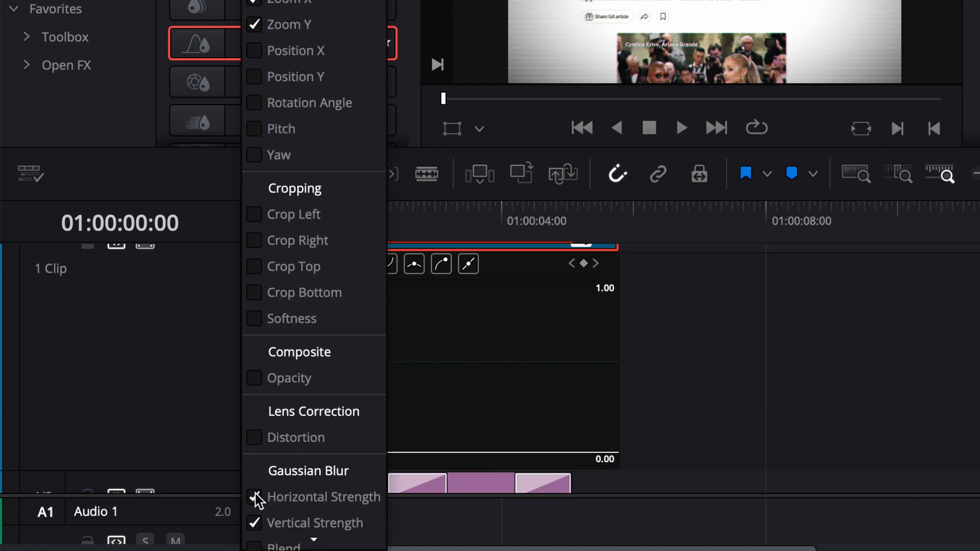
click(254, 523)
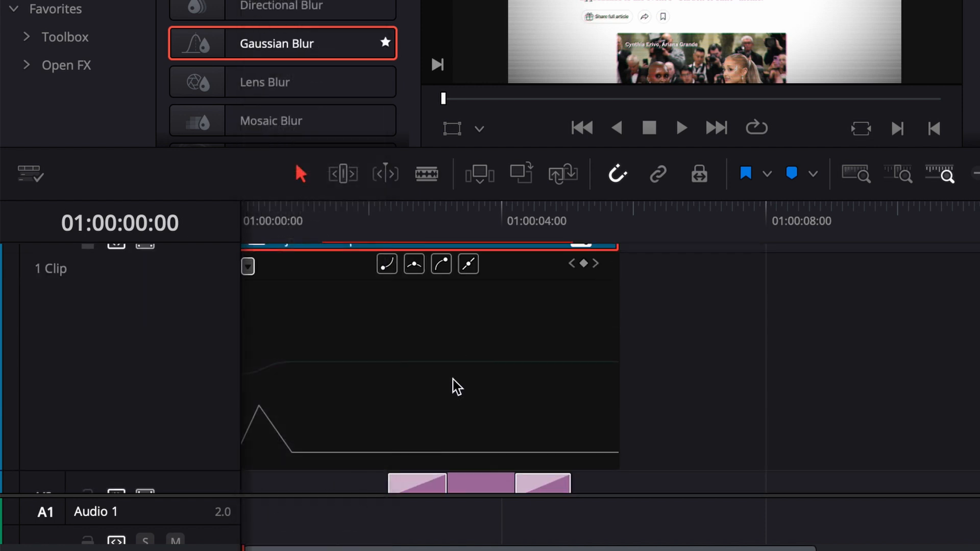
click(261, 406)
click(250, 417)
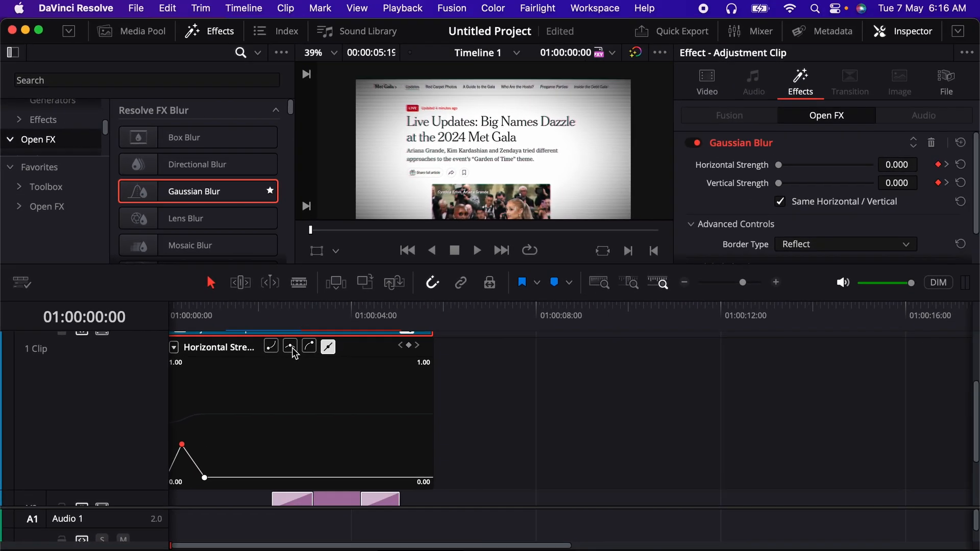
click(292, 348)
scroll(238, 420, left, 1)
scroll(237, 418, down, 1)
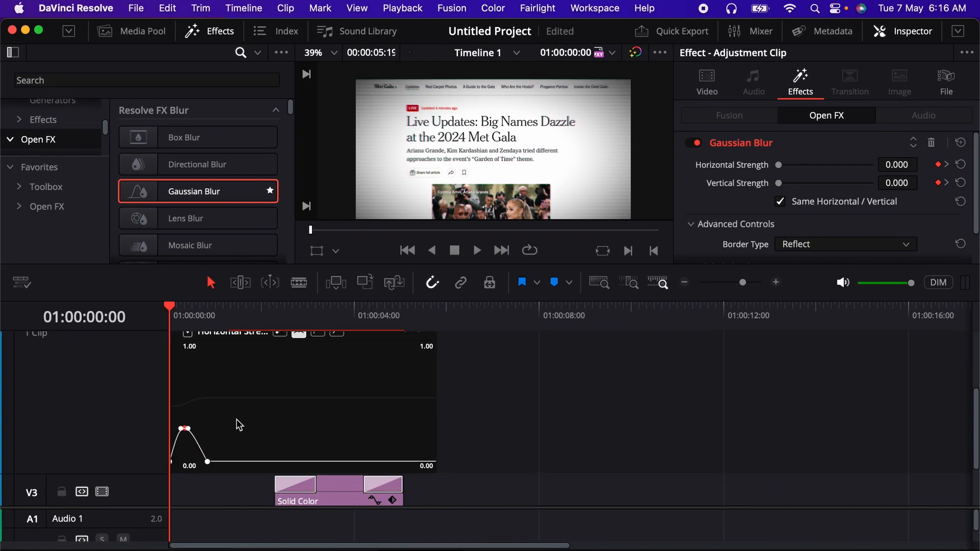
Step: Play the eased blur from the timeline's start and close the V4 Adjustment Clip's curve editor
key(space)
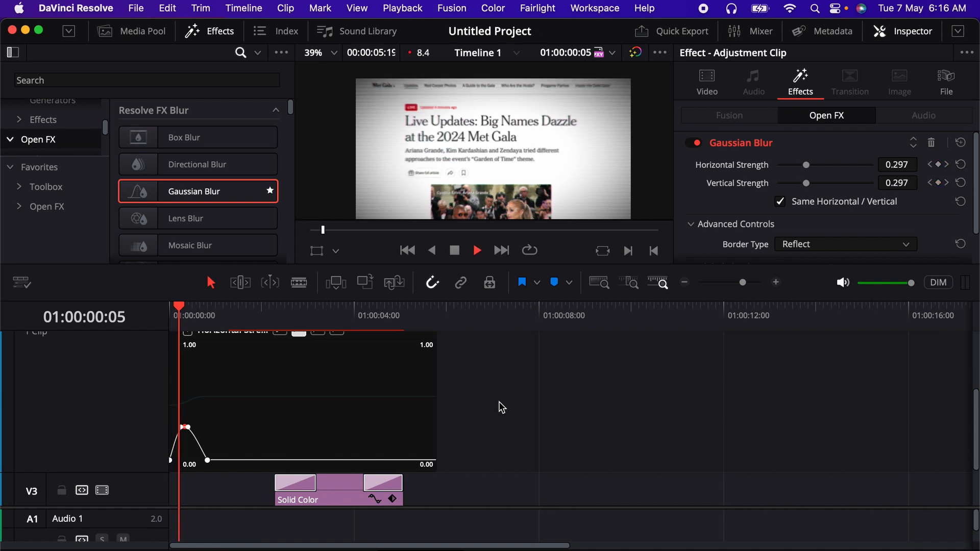
click(404, 312)
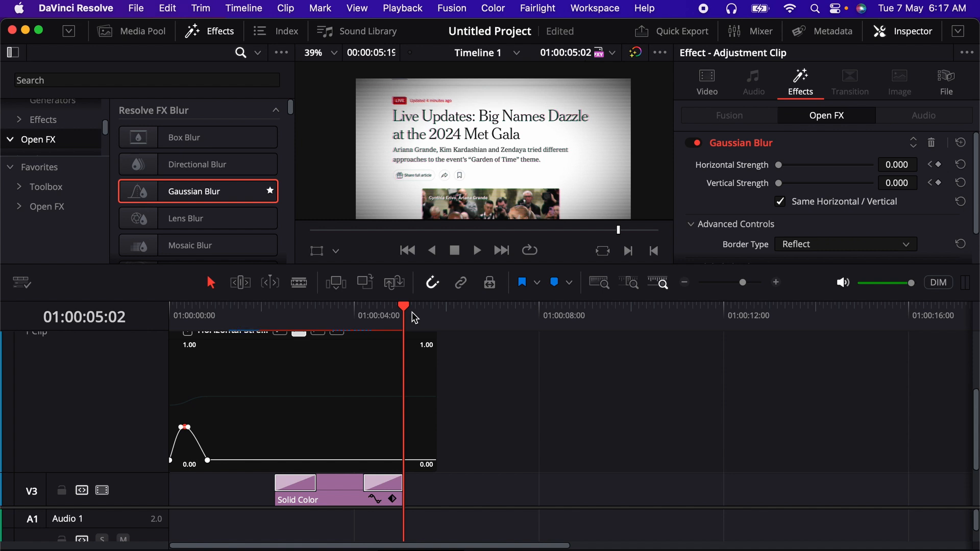
scroll(398, 378, up, 2)
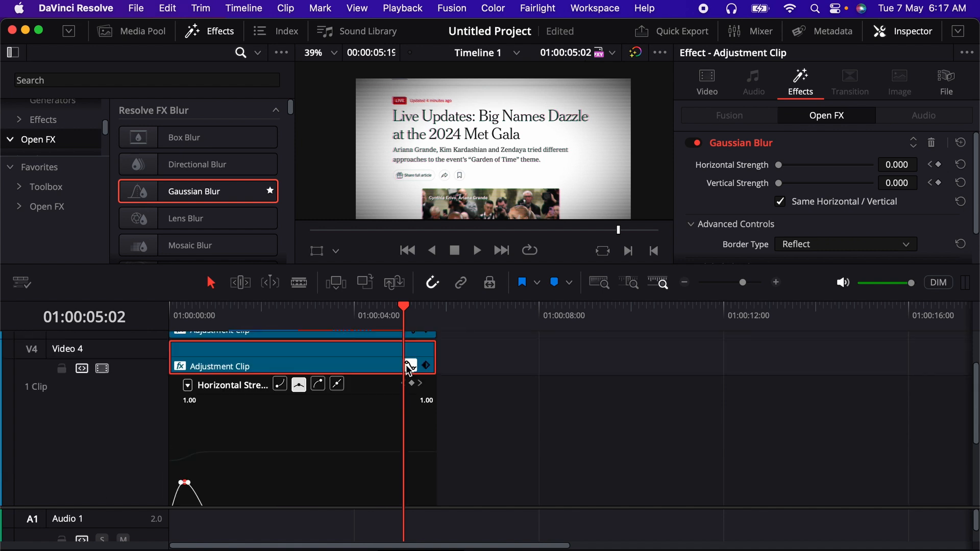
click(410, 366)
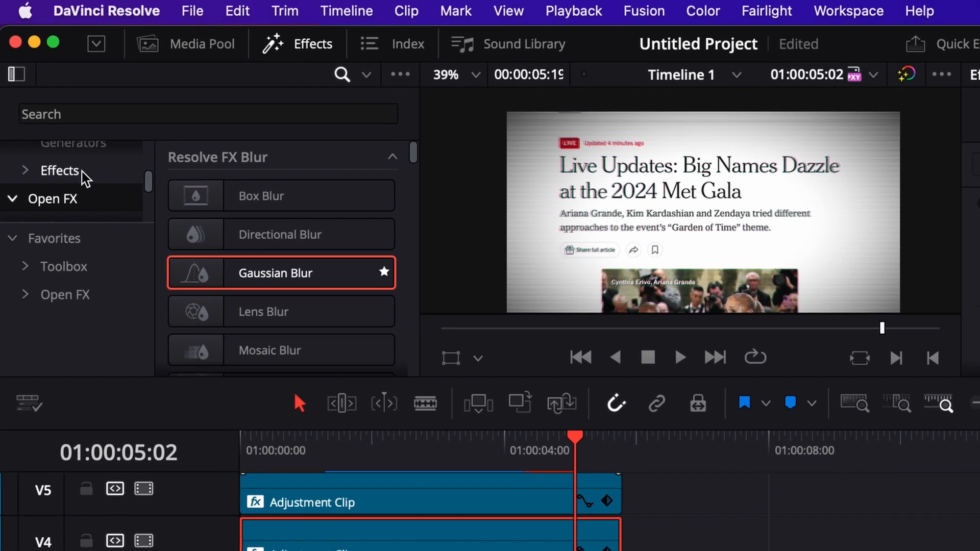
Step: Apply the Invert Color effect to the Adjustment Clip on V4 and preview the inverted highlights from 01:00:03:05
click(161, 82)
text(inver)
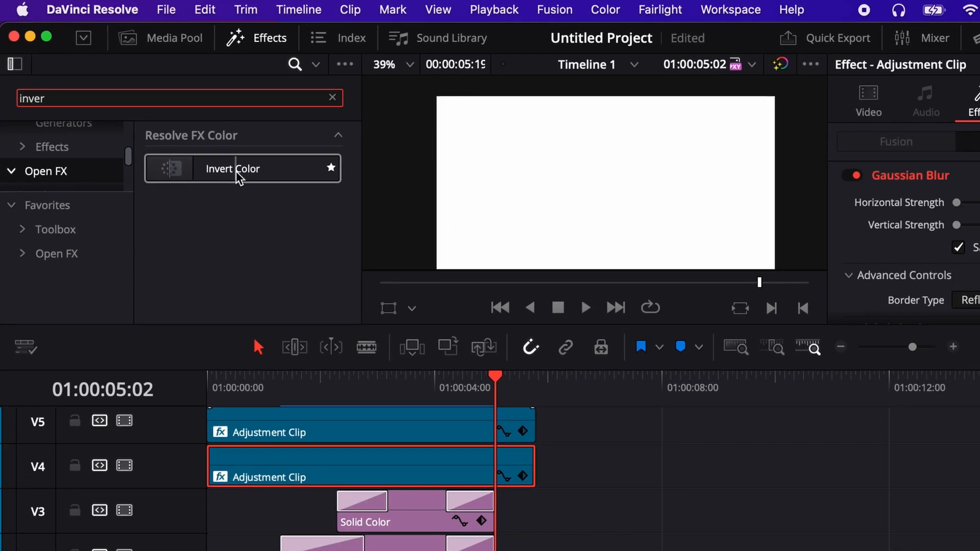
drag(292, 181, 418, 549)
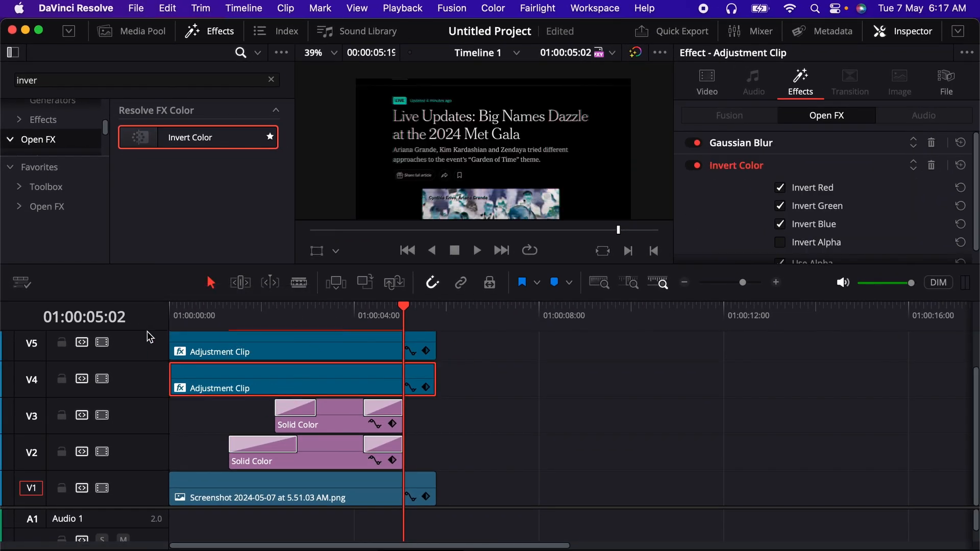
click(314, 307)
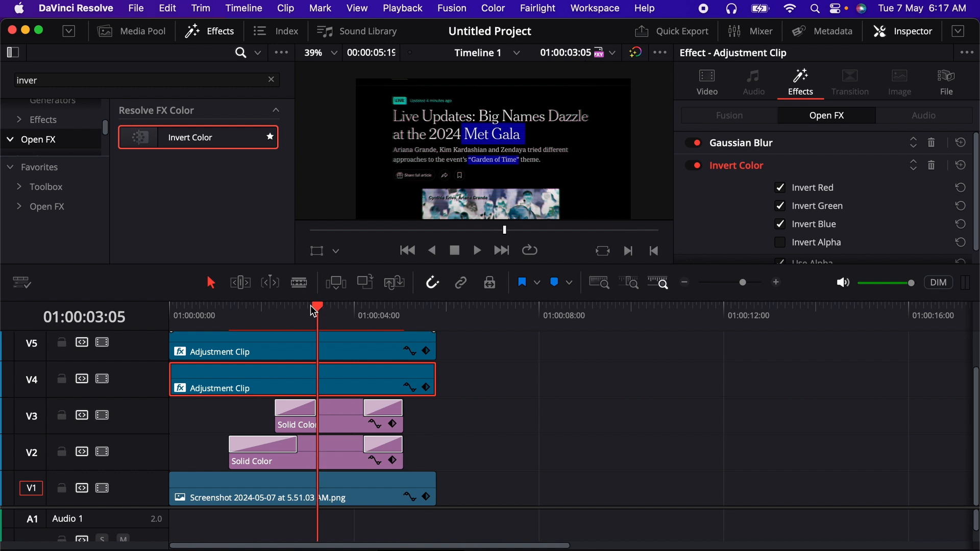
key(space)
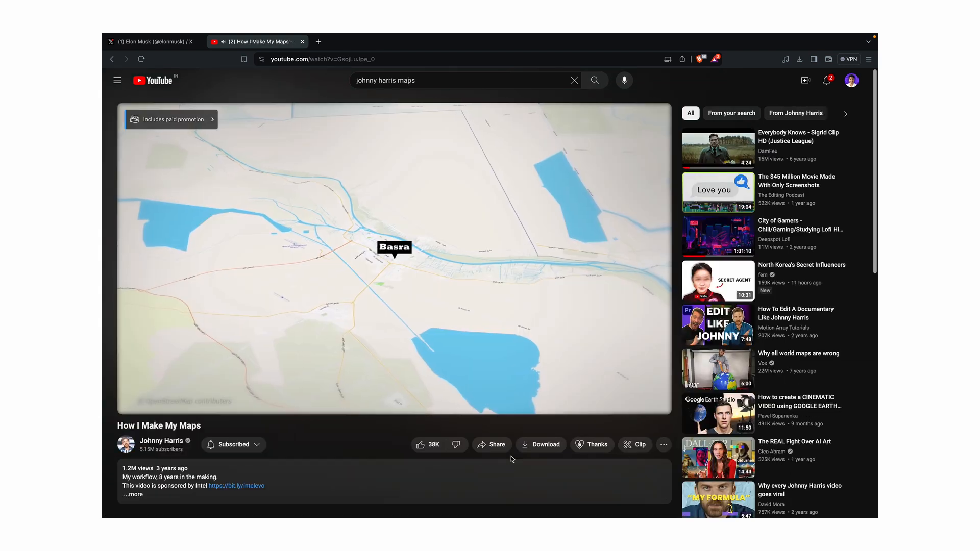
Step: Skip ahead in the YouTube video "How I Make My Maps" in the browser and pause it
key(Right)
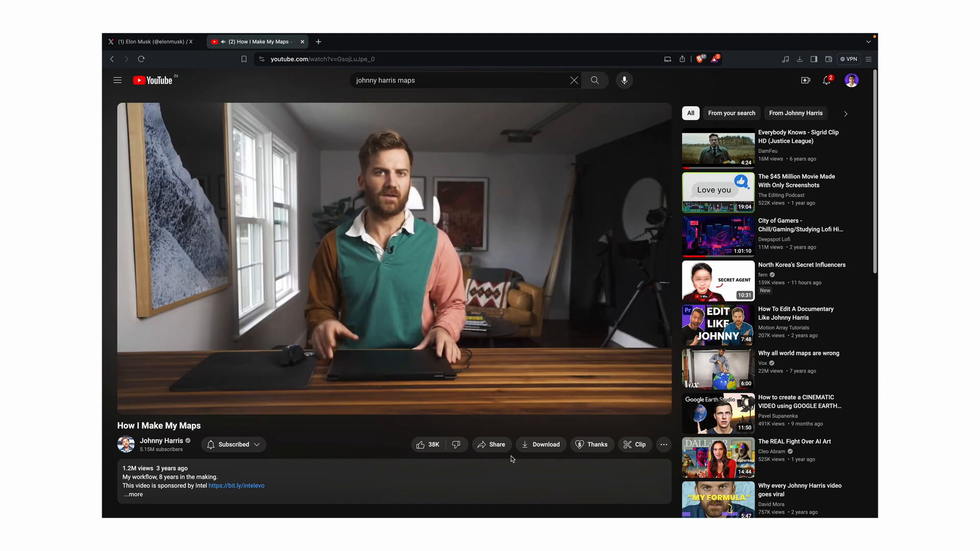
key(space)
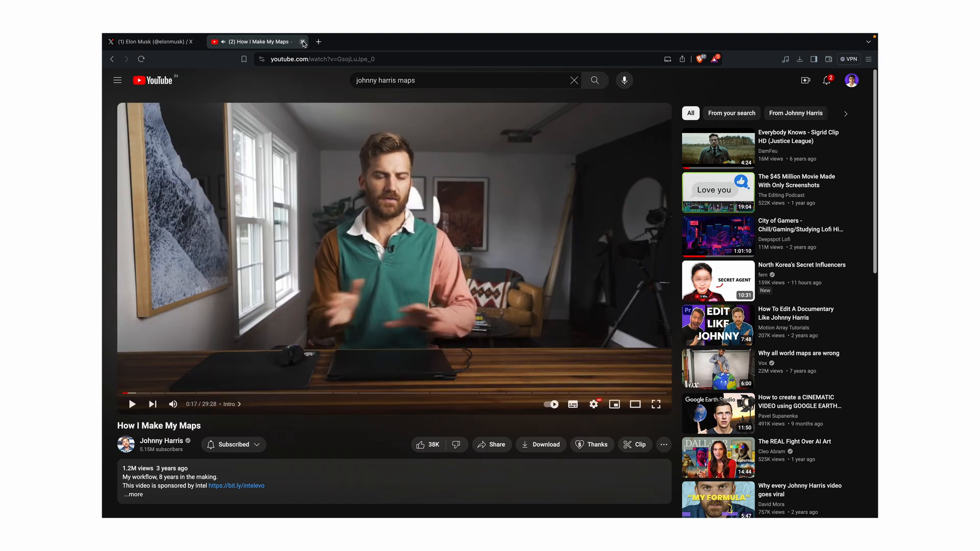